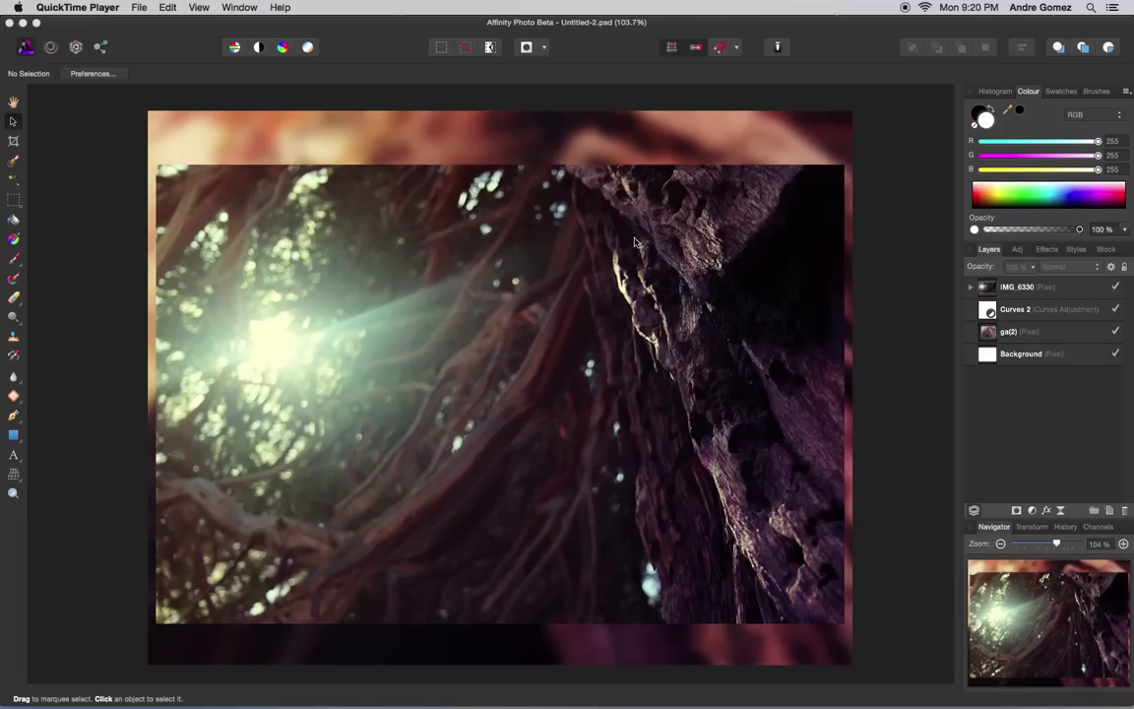
# Step: Create a new 14 × 11 in landscape document in inches at 300 DPI with 1 in margins
pyautogui.click(143, 46)
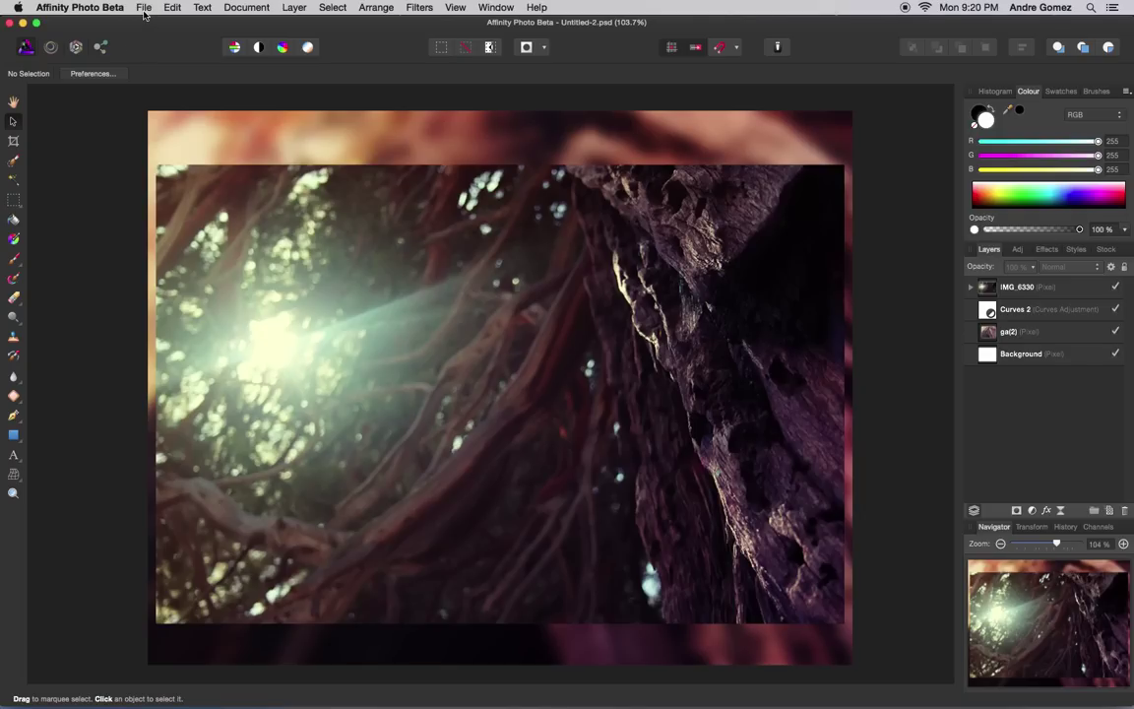
pyautogui.click(144, 8)
pyautogui.click(139, 22)
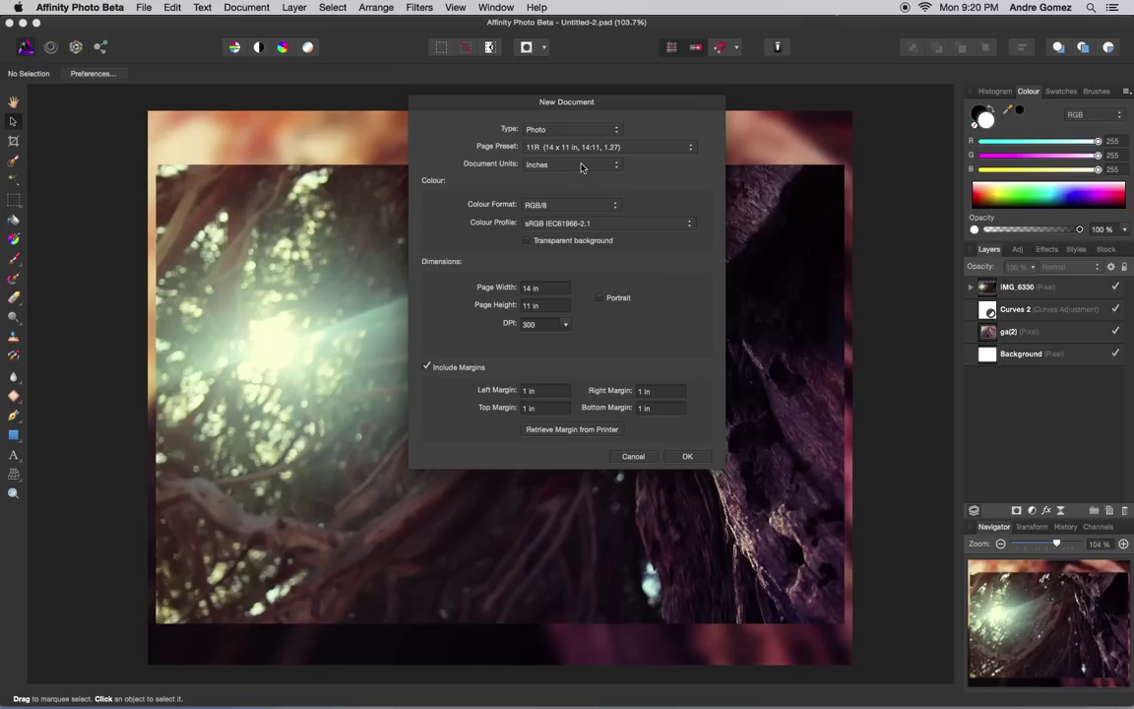
pyautogui.click(581, 168)
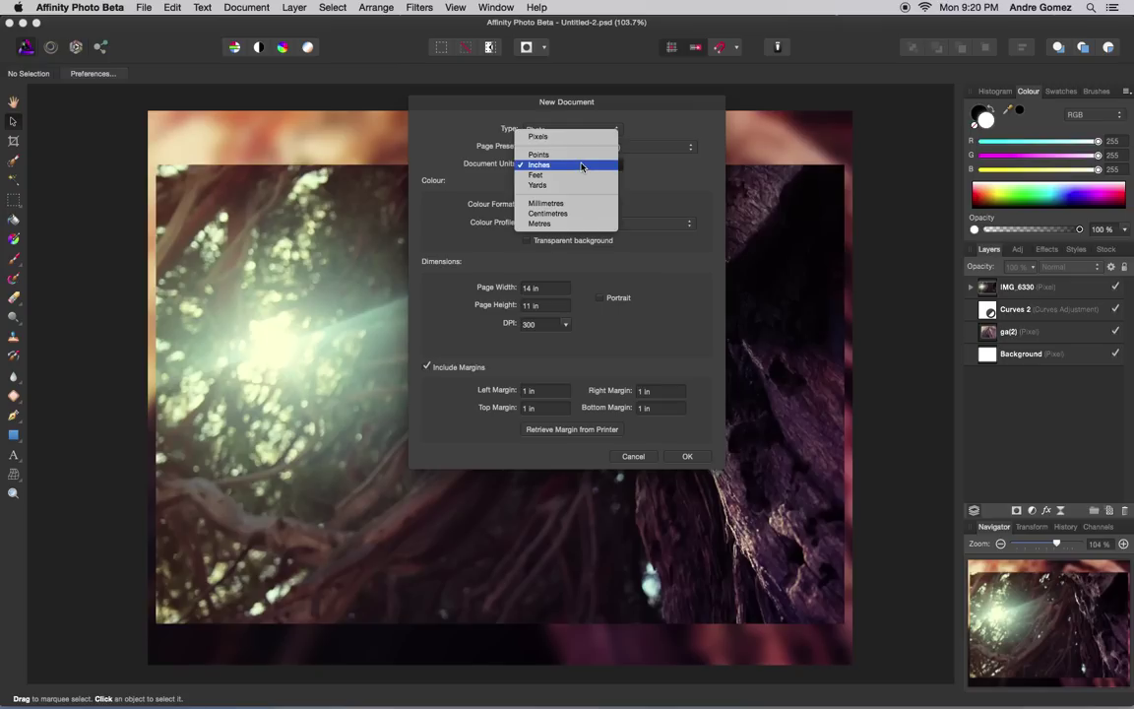
pyautogui.click(581, 164)
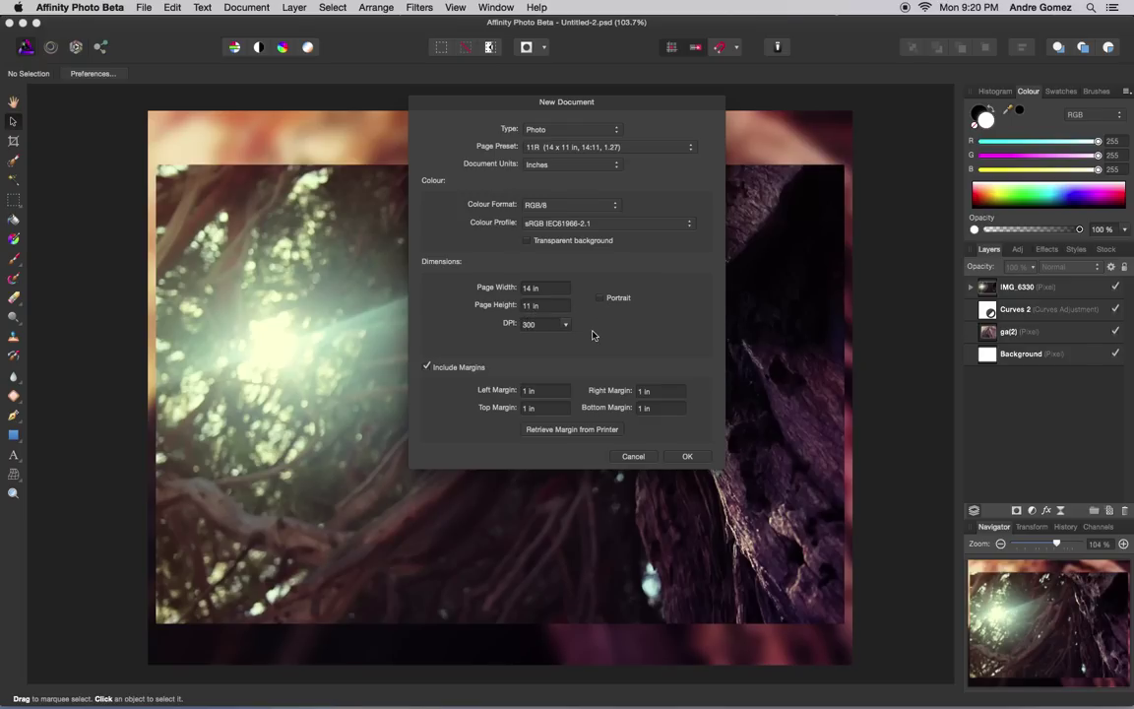
pyautogui.click(601, 298)
pyautogui.click(600, 299)
pyautogui.click(564, 324)
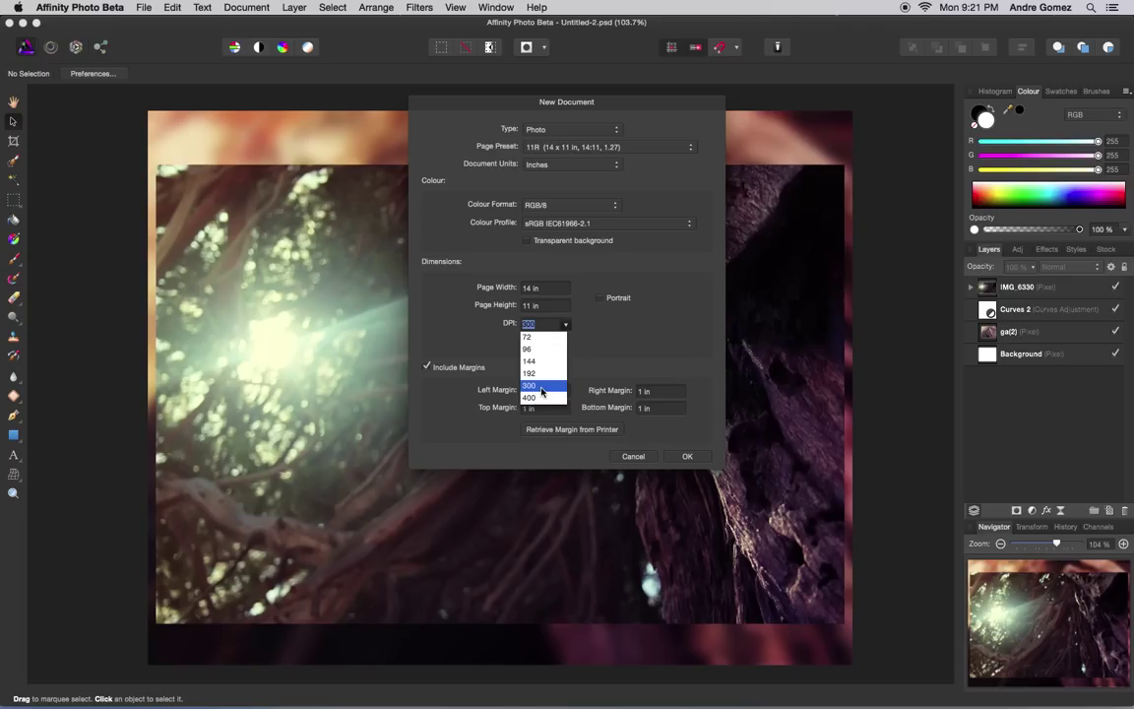
pyautogui.click(602, 361)
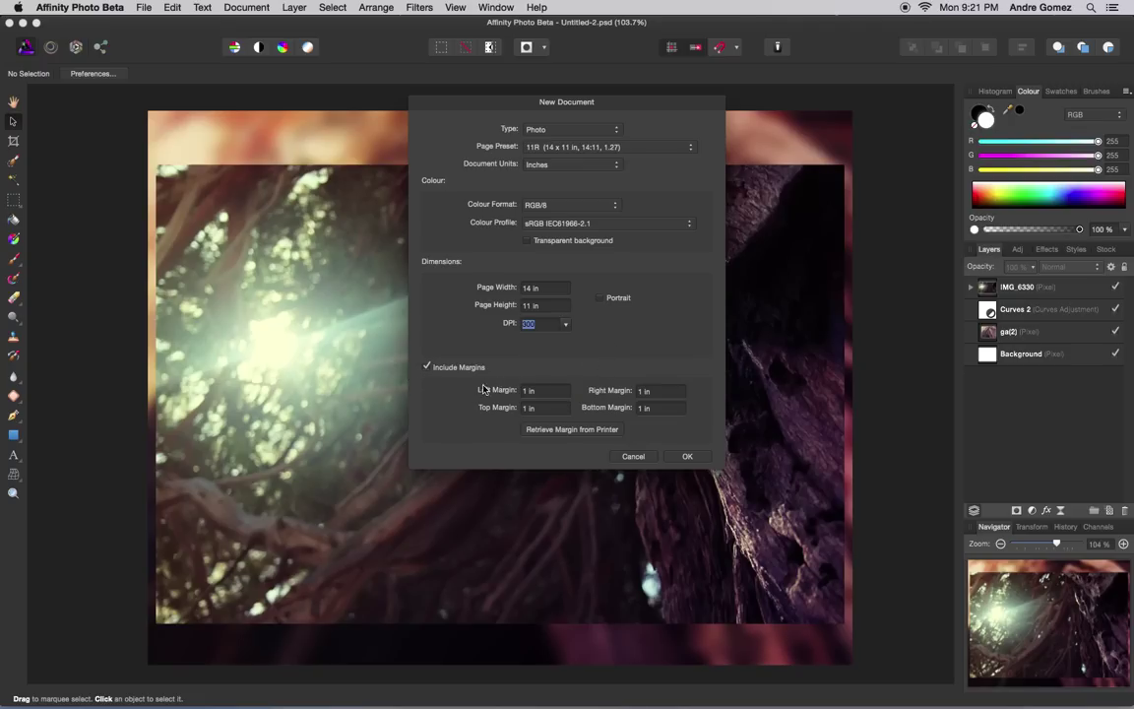
pyautogui.click(679, 456)
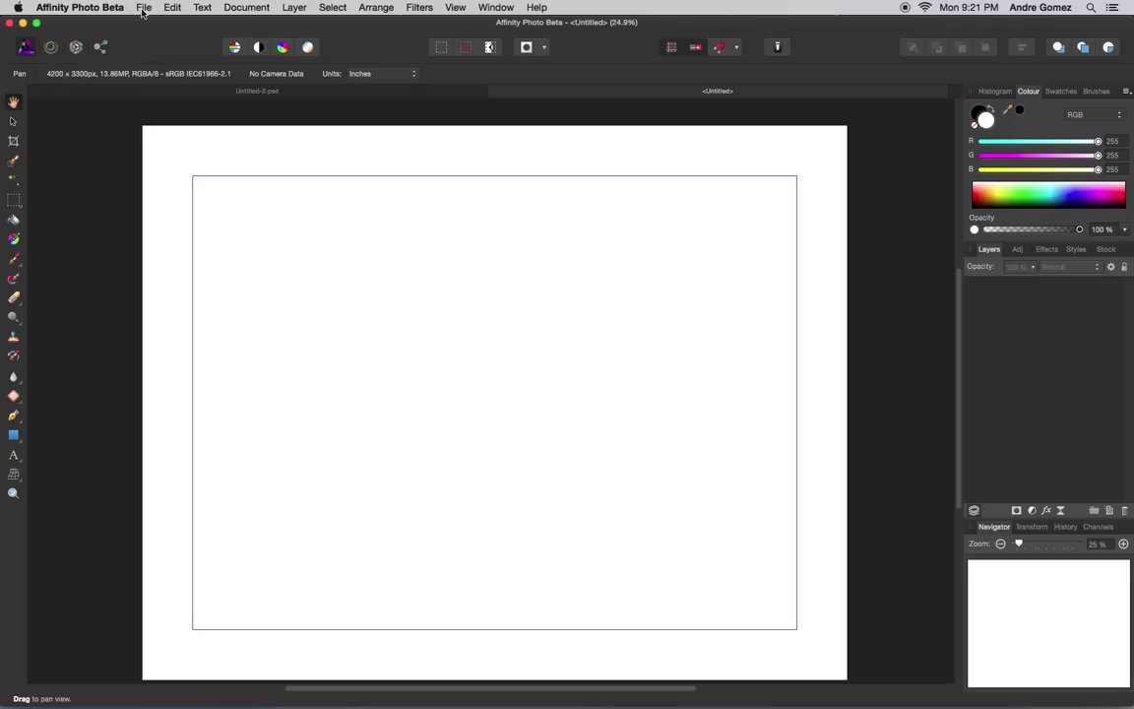
# Step: Place ga.jpg from Desktop/agd/untitled folder/lake tahoe onto the page, starting at its top-left
pyautogui.click(140, 9)
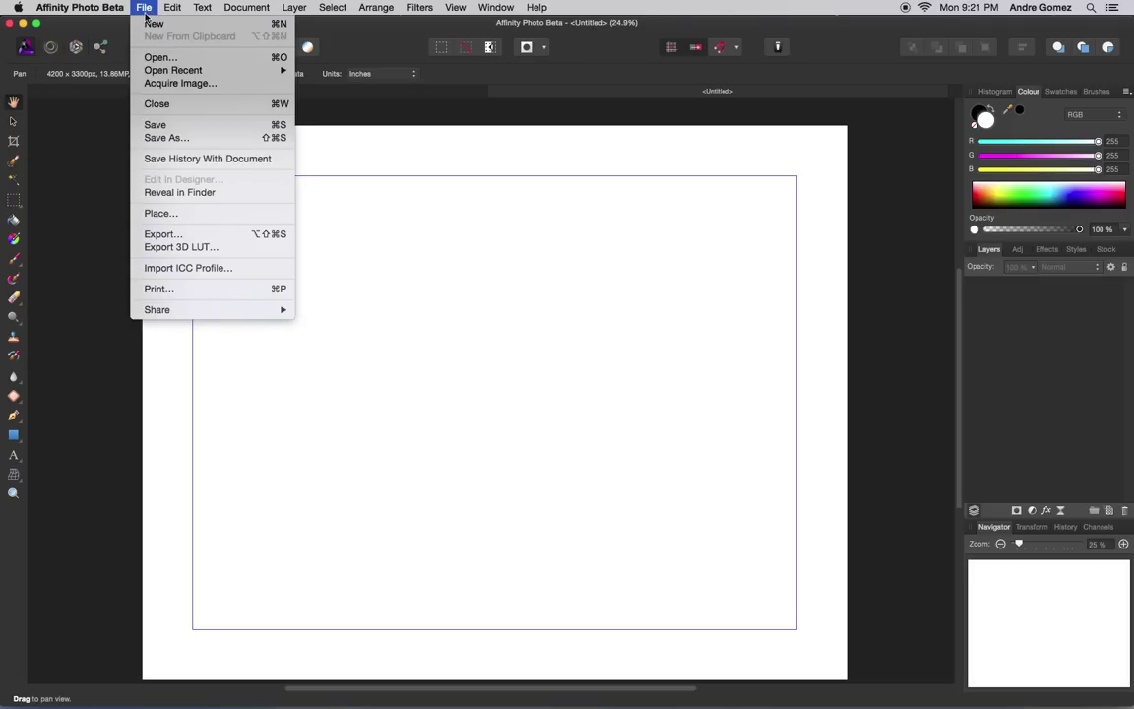
pyautogui.click(178, 213)
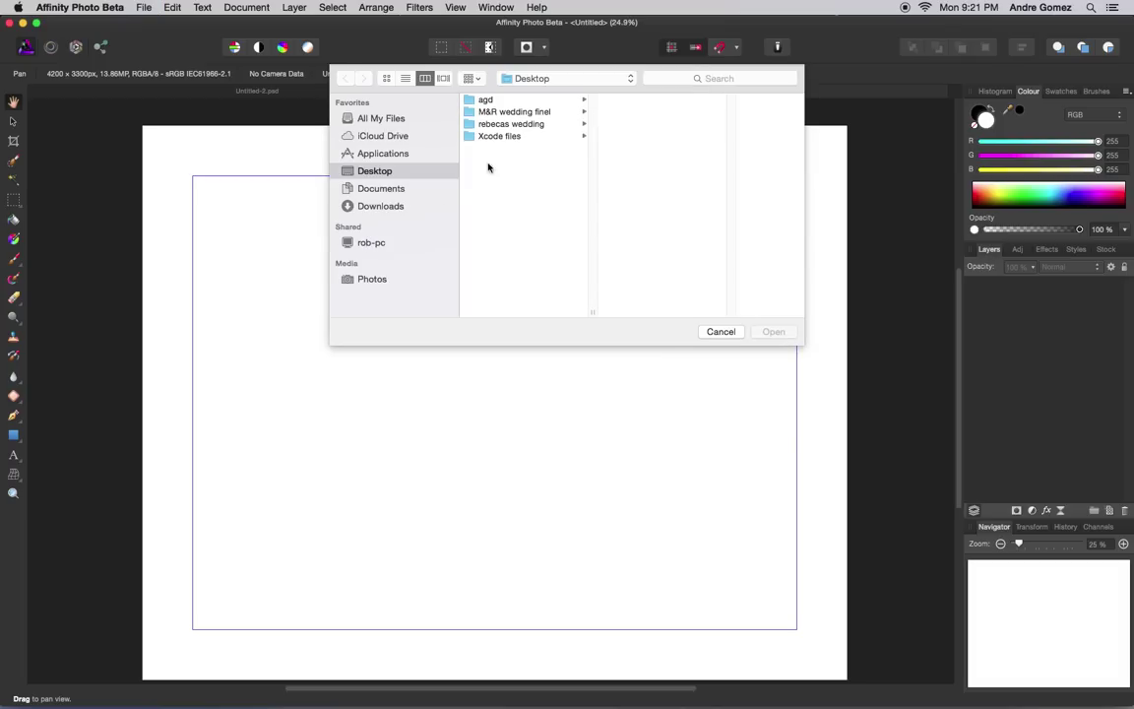
pyautogui.click(487, 100)
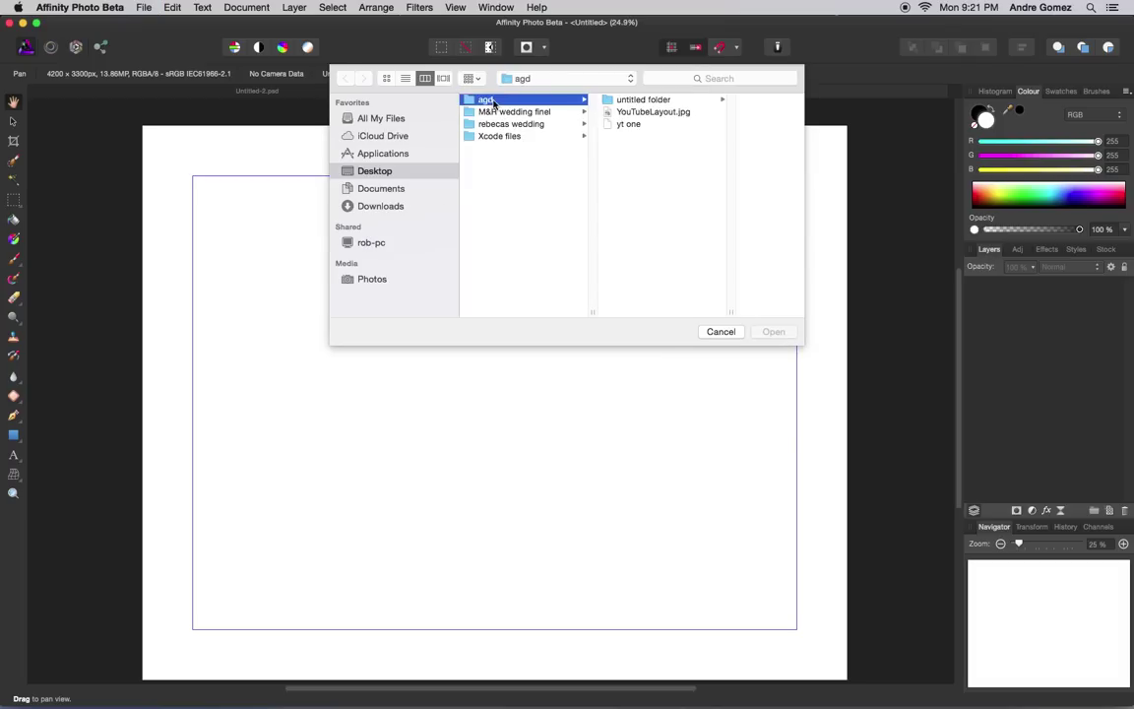
pyautogui.click(630, 101)
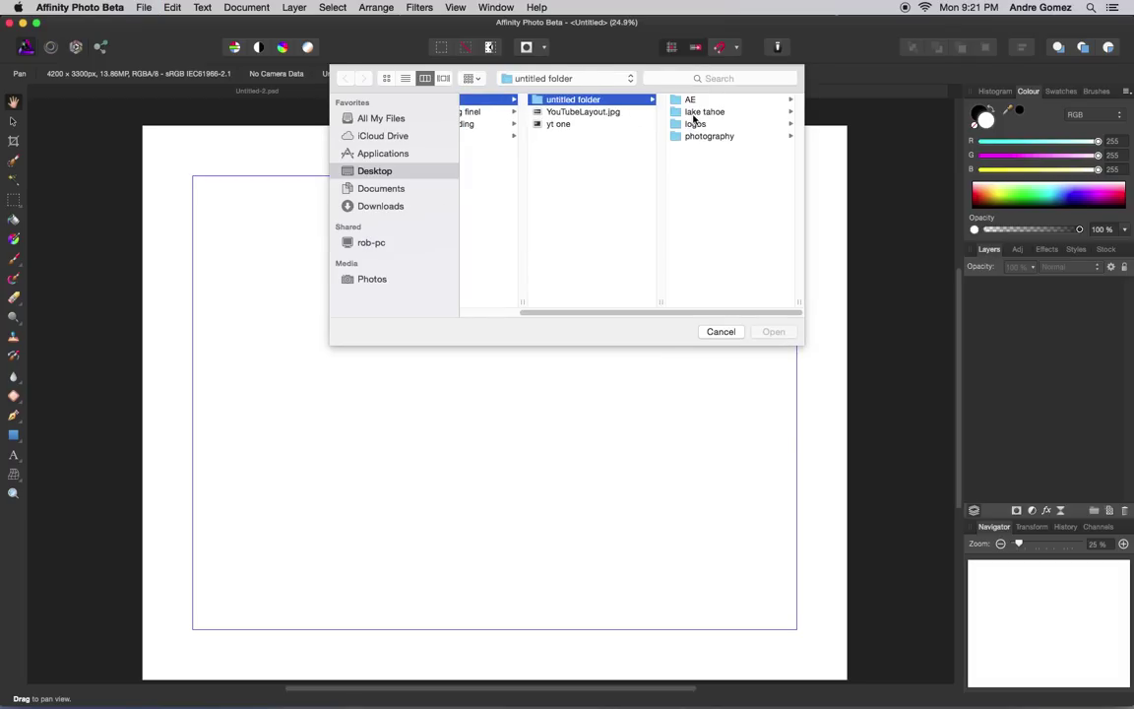
pyautogui.click(698, 113)
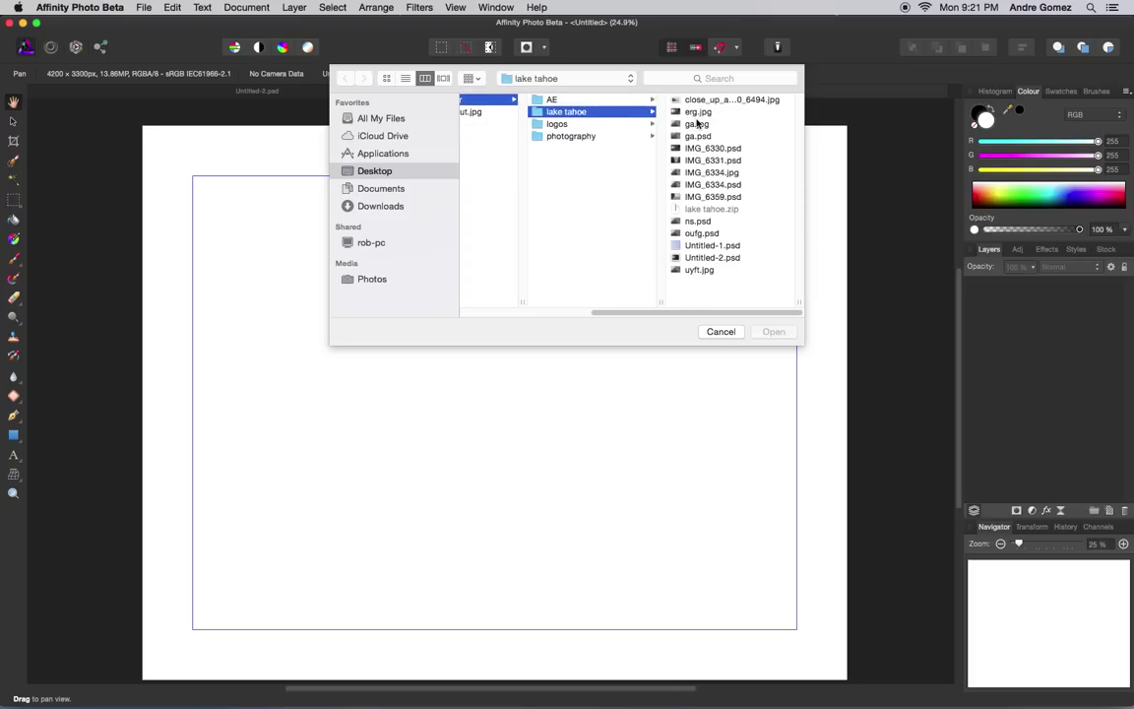
pyautogui.click(694, 112)
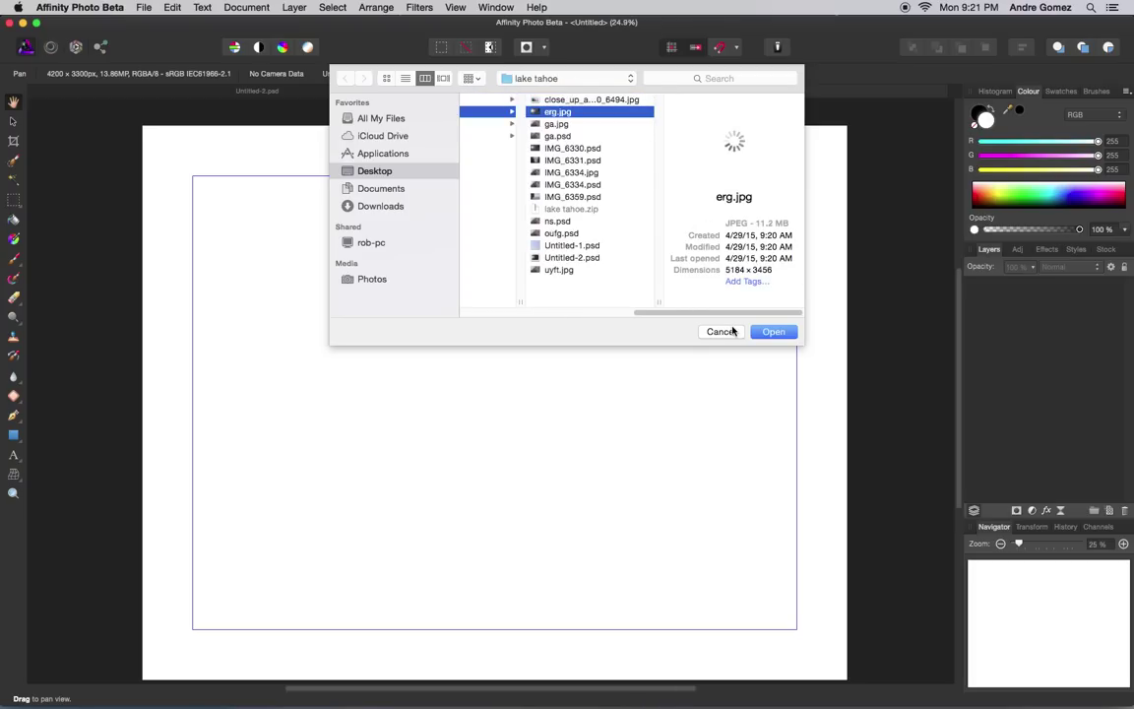
pyautogui.click(553, 123)
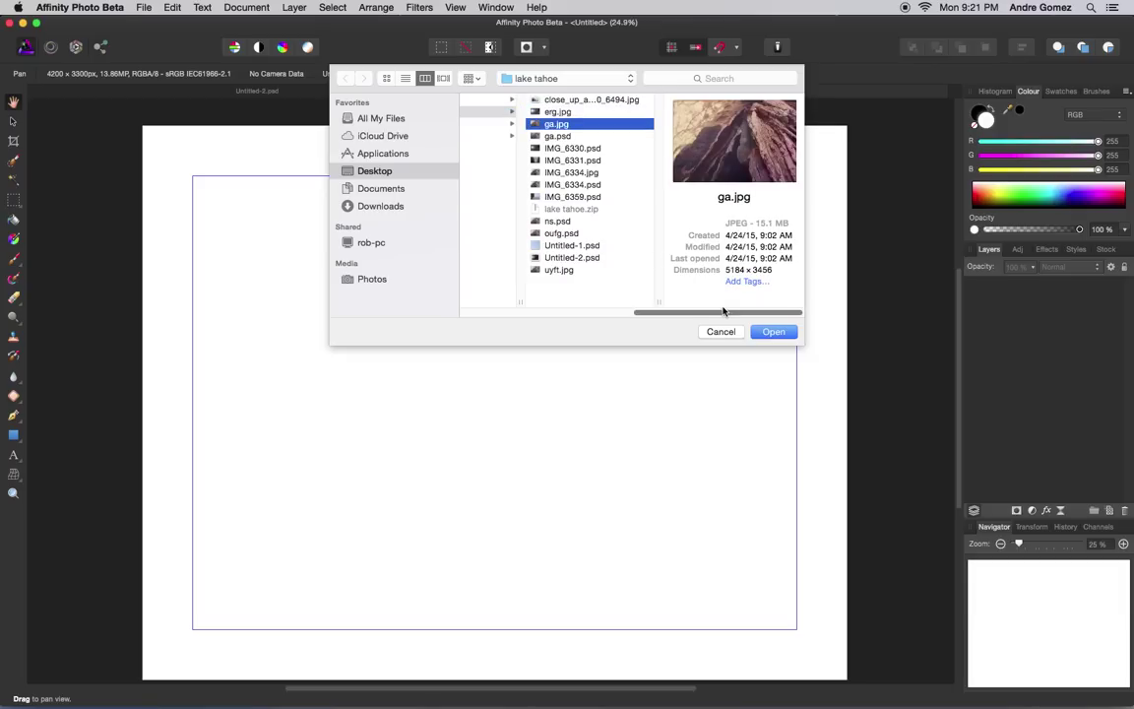
pyautogui.click(767, 332)
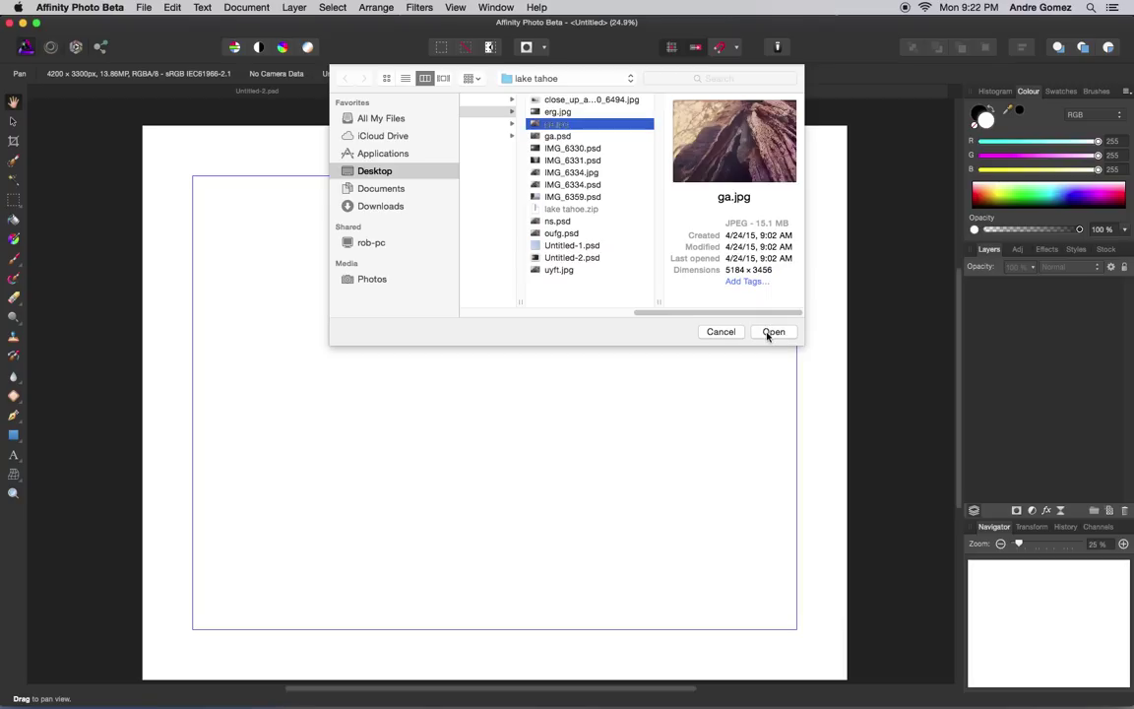
pyautogui.click(769, 333)
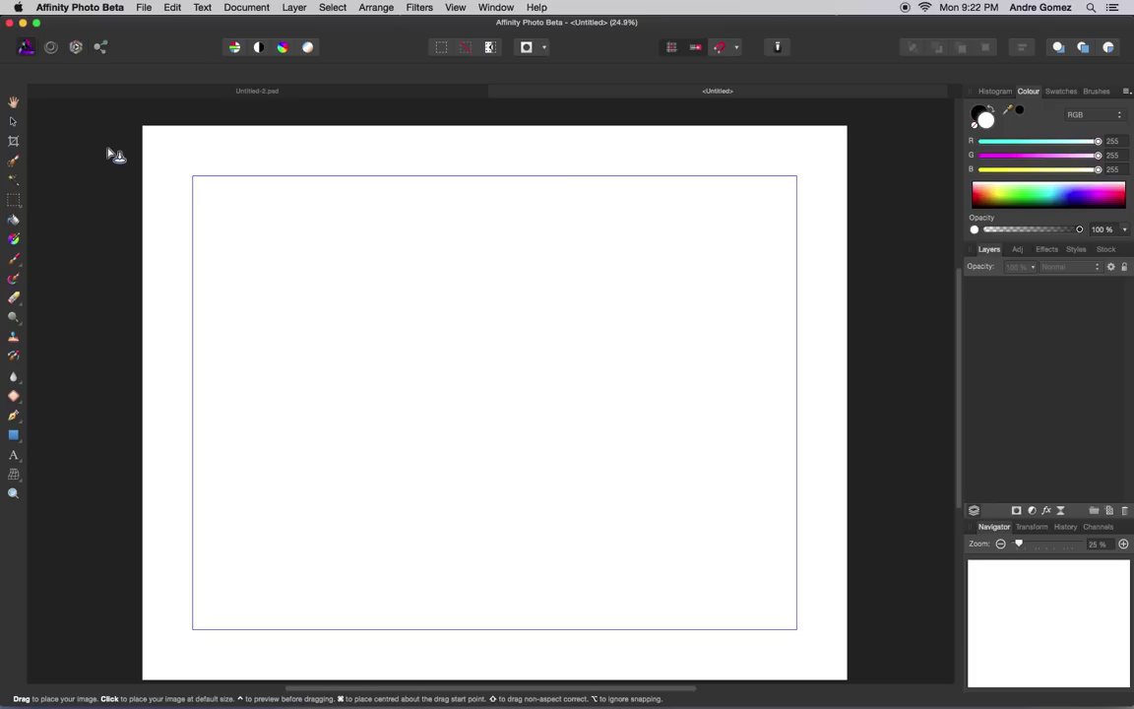
pyautogui.moveTo(108, 147); pyautogui.dragTo(905, 647)
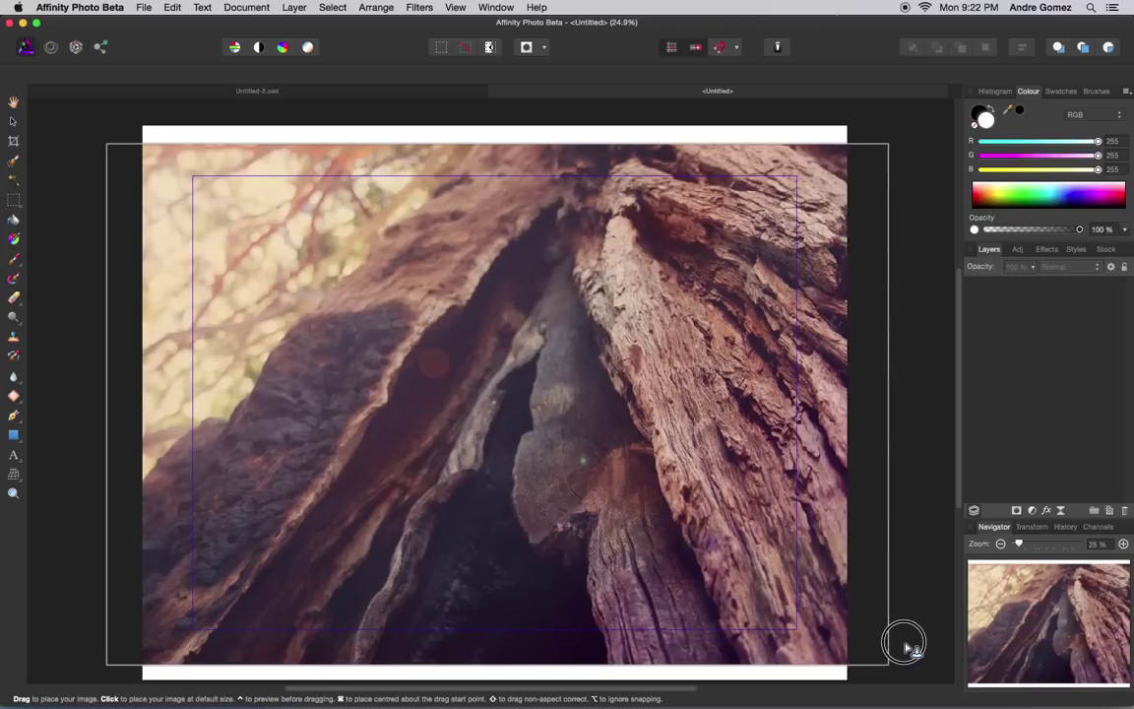
# Step: Stretch the ga bark photo over the page and apply Align Centre and Align Middle
pyautogui.moveTo(905, 646); pyautogui.dragTo(912, 654)
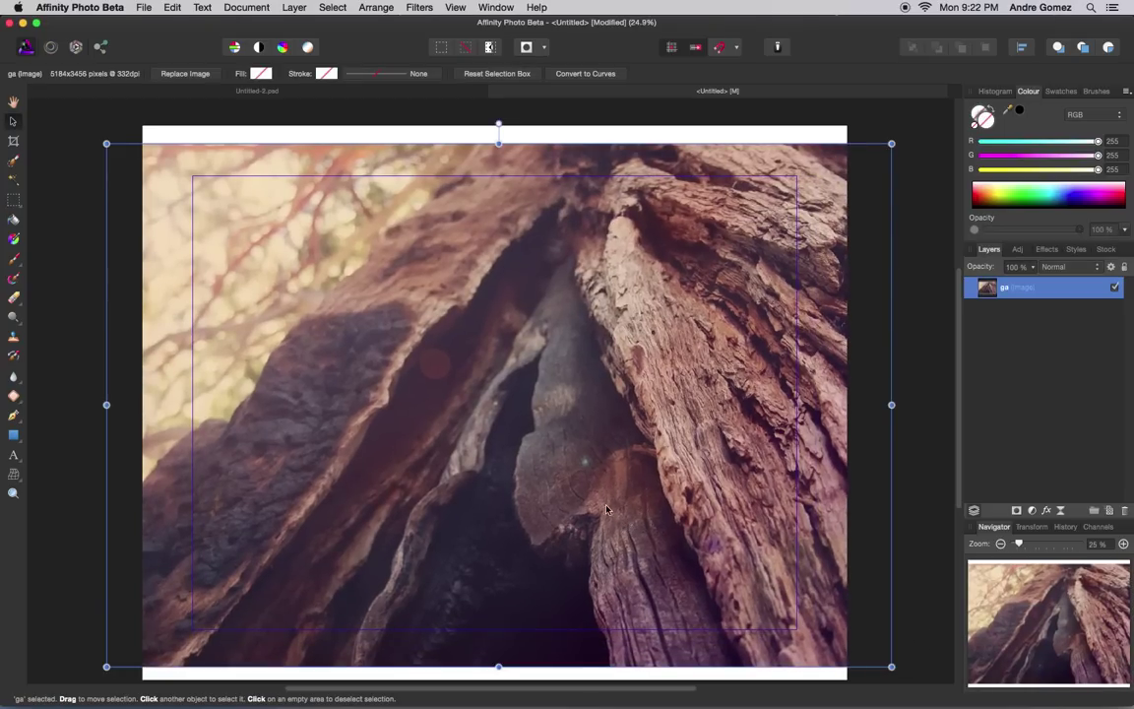
pyautogui.rightClick(510, 386)
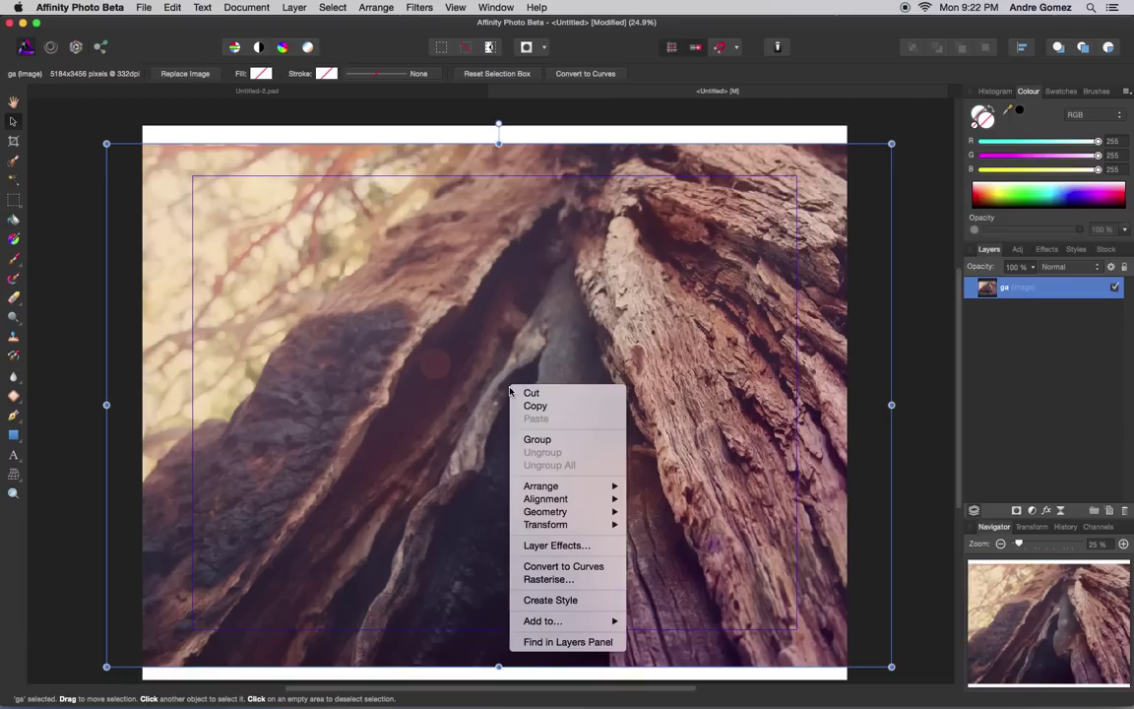
pyautogui.moveTo(553, 489)
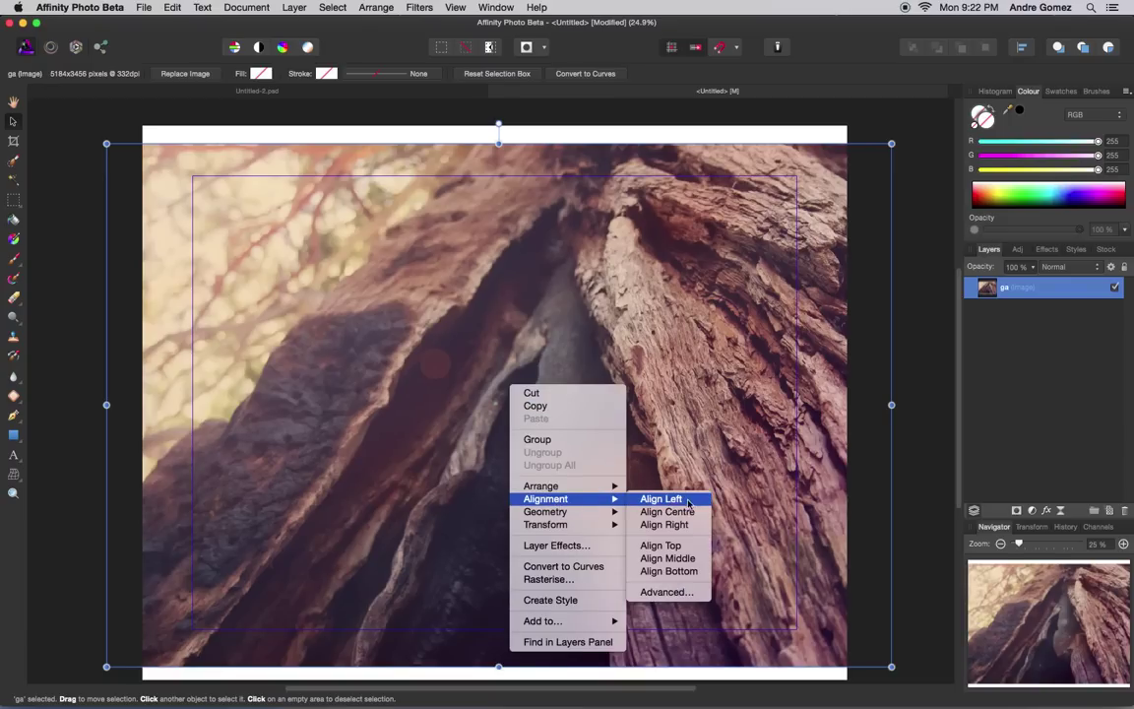
pyautogui.click(677, 512)
pyautogui.rightClick(534, 407)
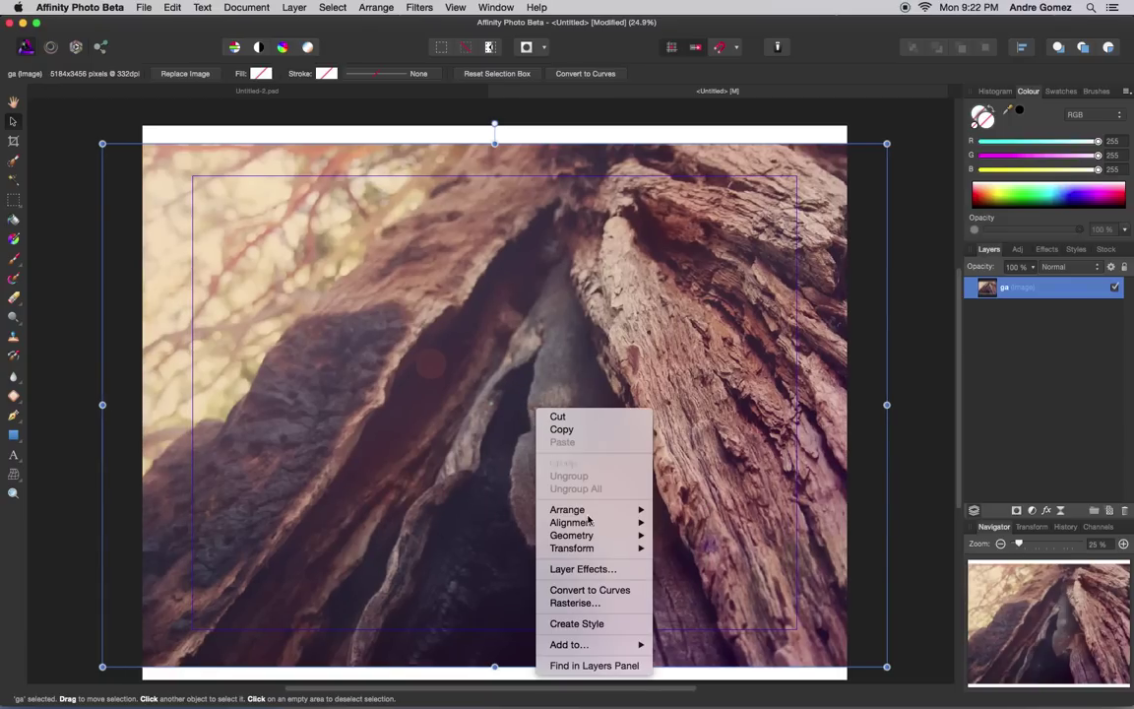
pyautogui.moveTo(588, 521)
pyautogui.click(713, 582)
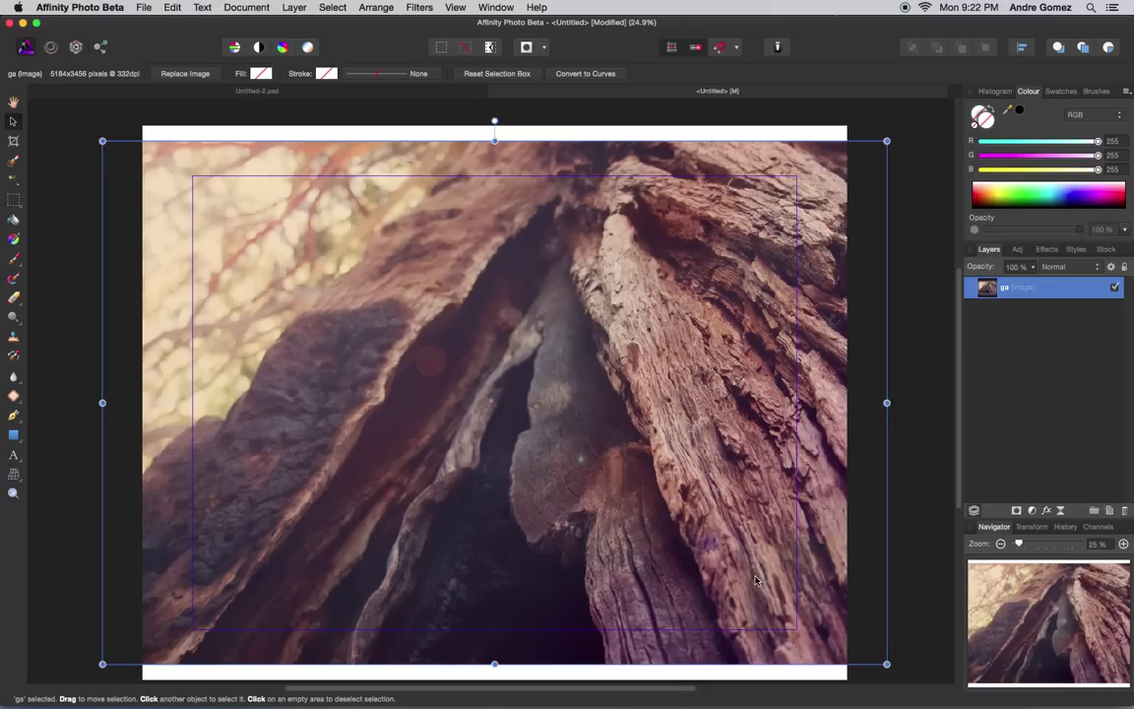
# Step: Place erg.jpg from the lake tahoe folder as an inset sized from the margin's top-left corner
pyautogui.click(81, 279)
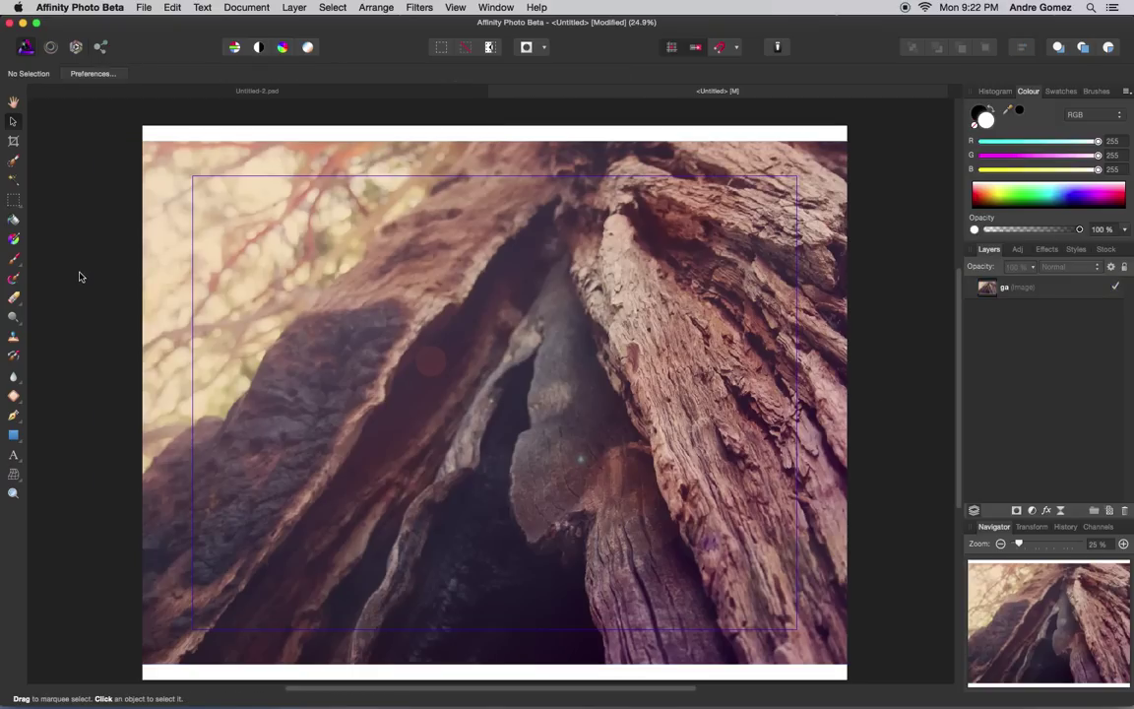
pyautogui.click(145, 8)
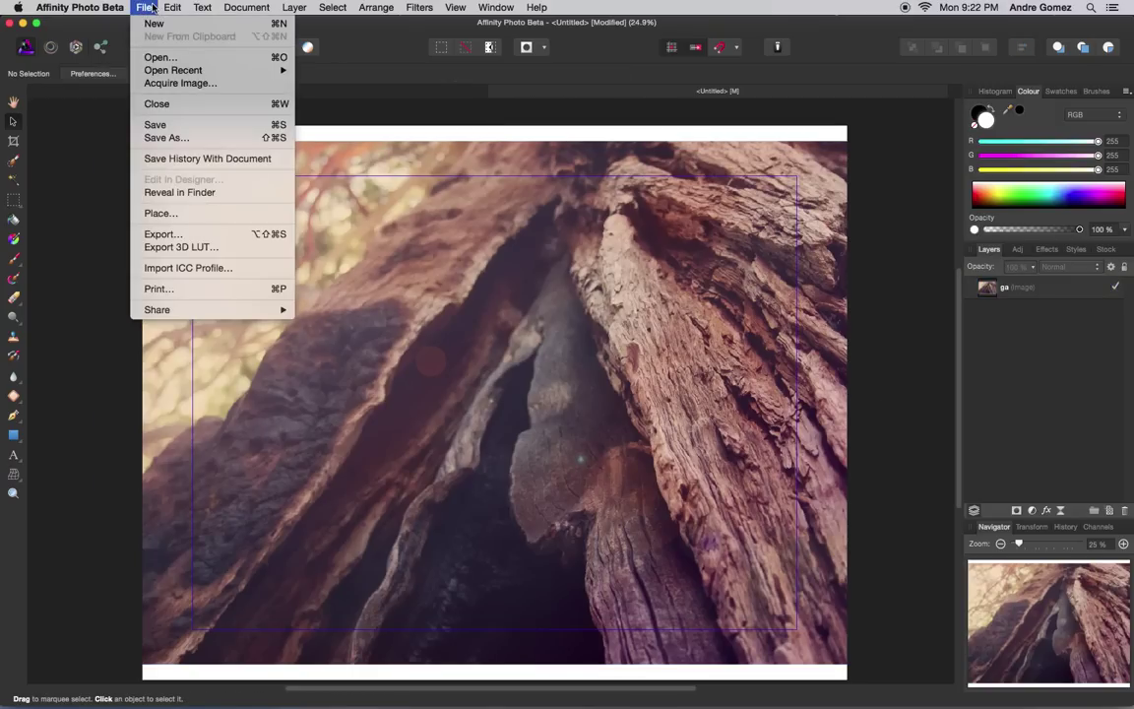
pyautogui.click(179, 215)
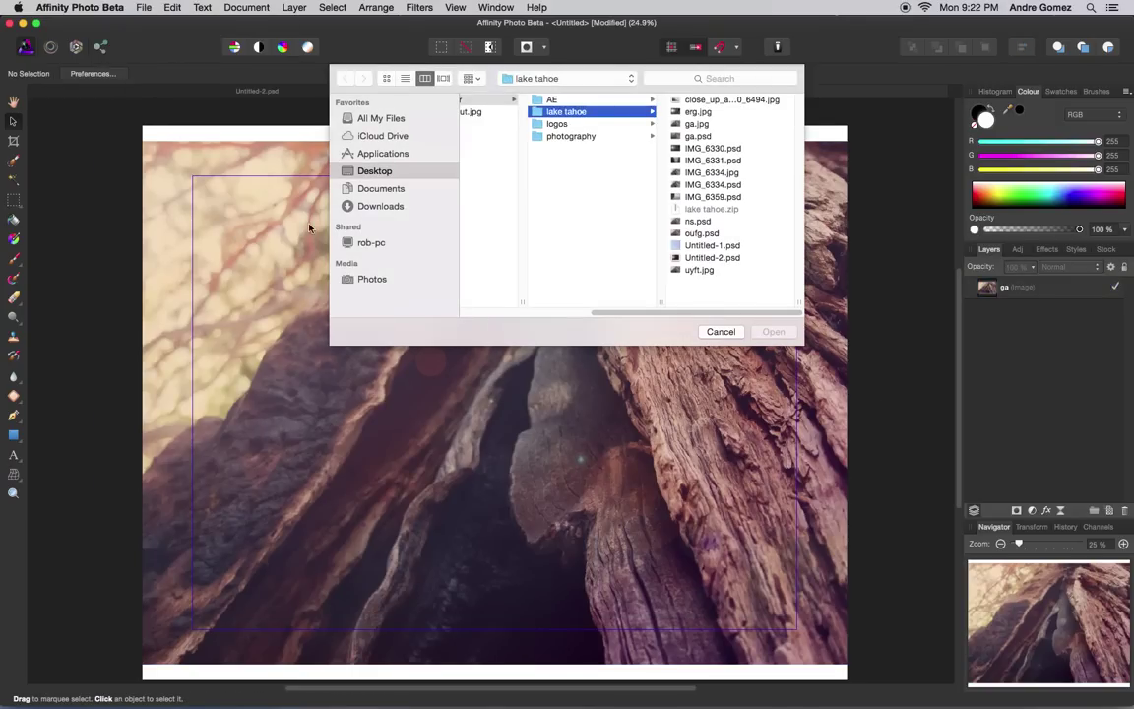
pyautogui.click(700, 113)
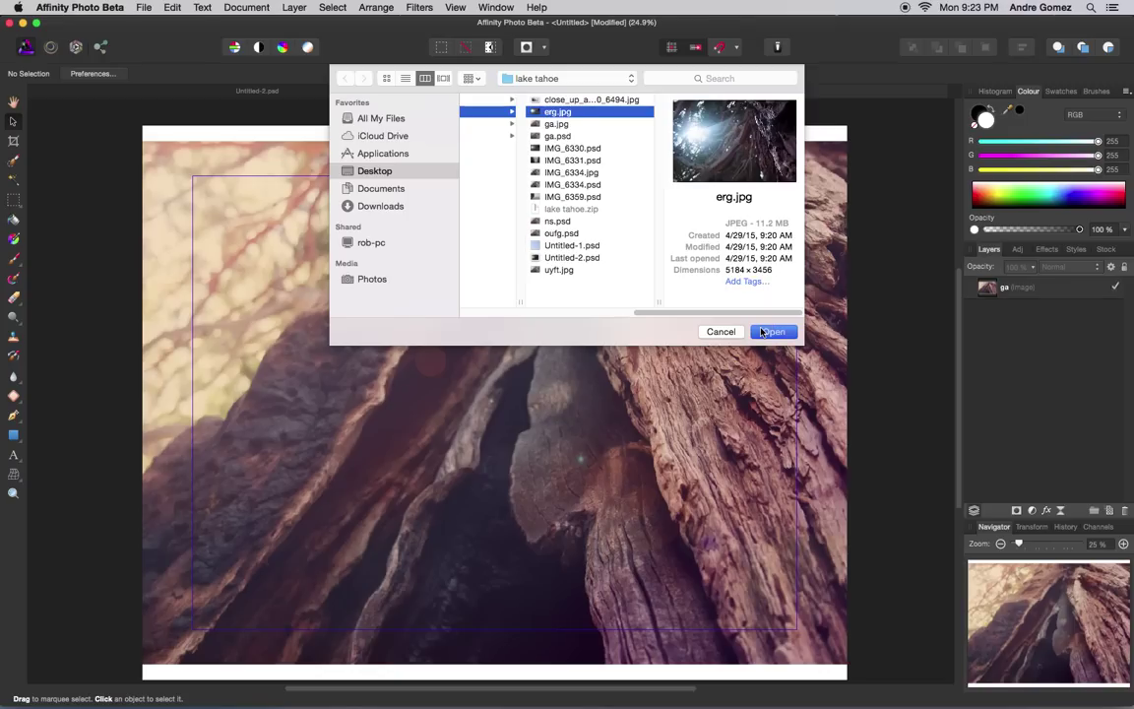
pyautogui.click(762, 331)
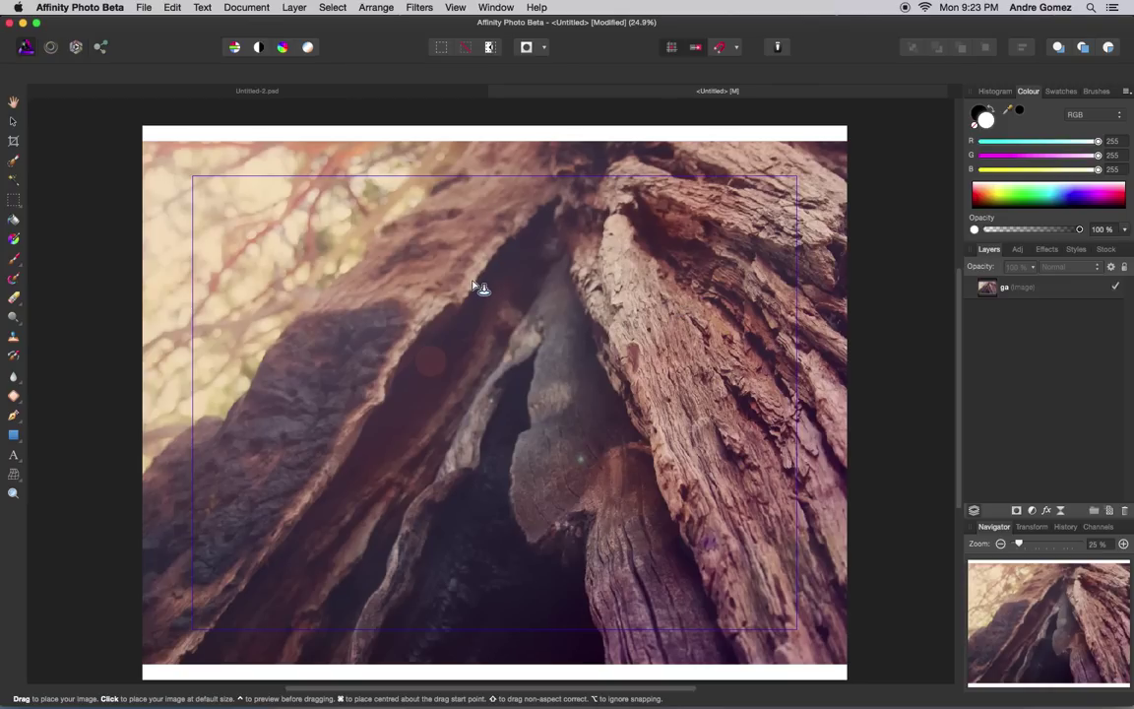
pyautogui.click(193, 200)
pyautogui.moveTo(193, 200); pyautogui.dragTo(829, 557)
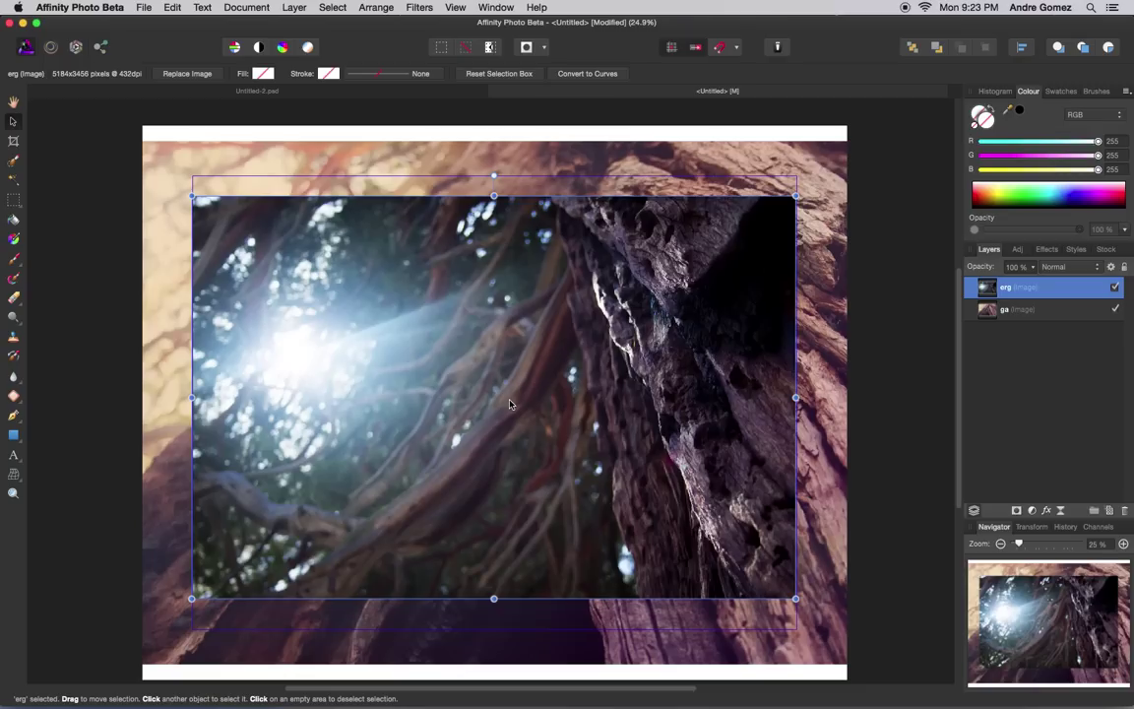
# Step: Apply Align Centre and Align Middle to the erg photo, then select the ga layer
pyautogui.rightClick(510, 404)
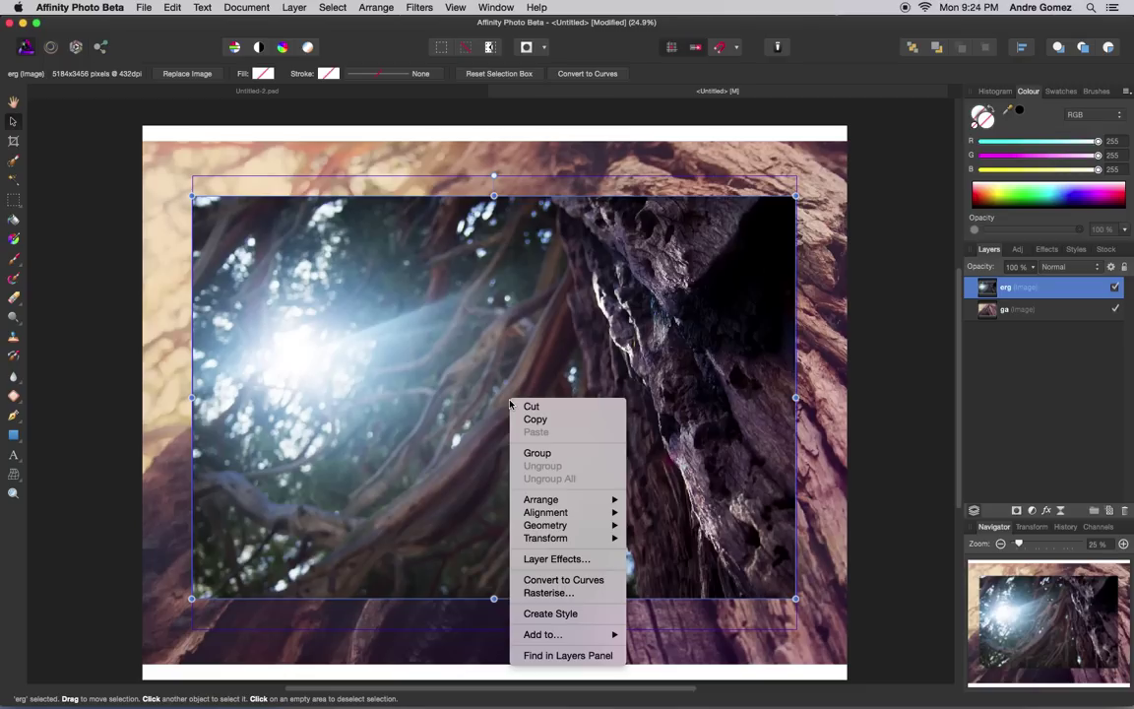
pyautogui.moveTo(591, 511)
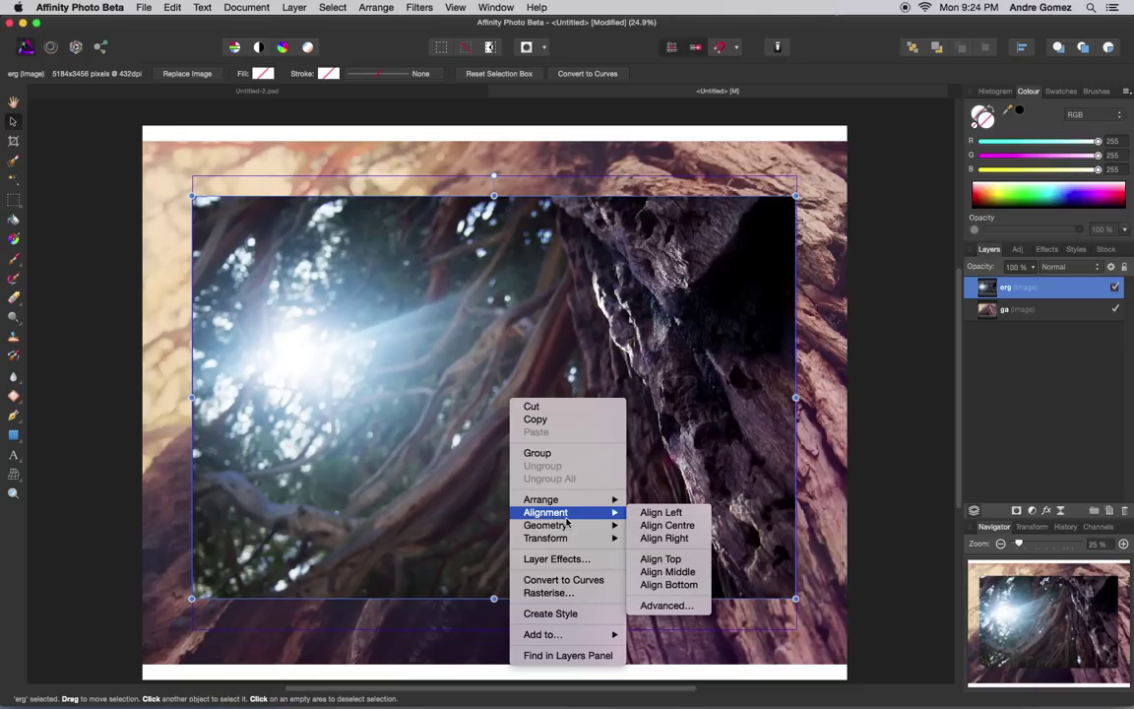
pyautogui.click(646, 526)
pyautogui.rightClick(571, 435)
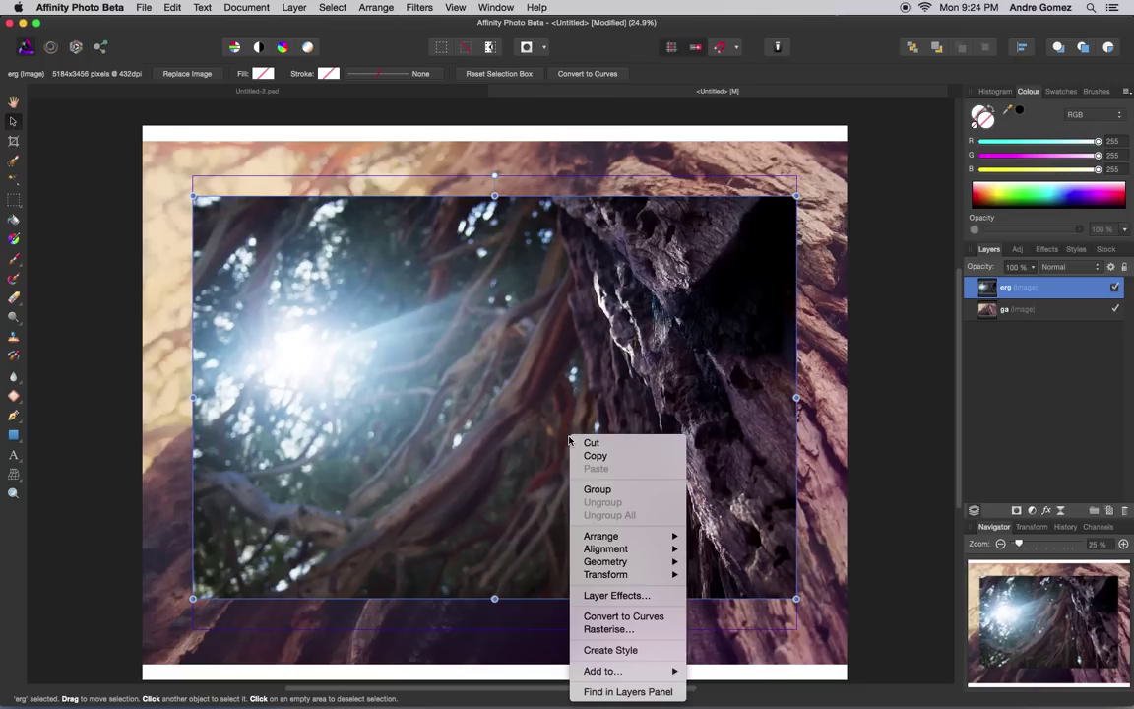
pyautogui.moveTo(630, 548)
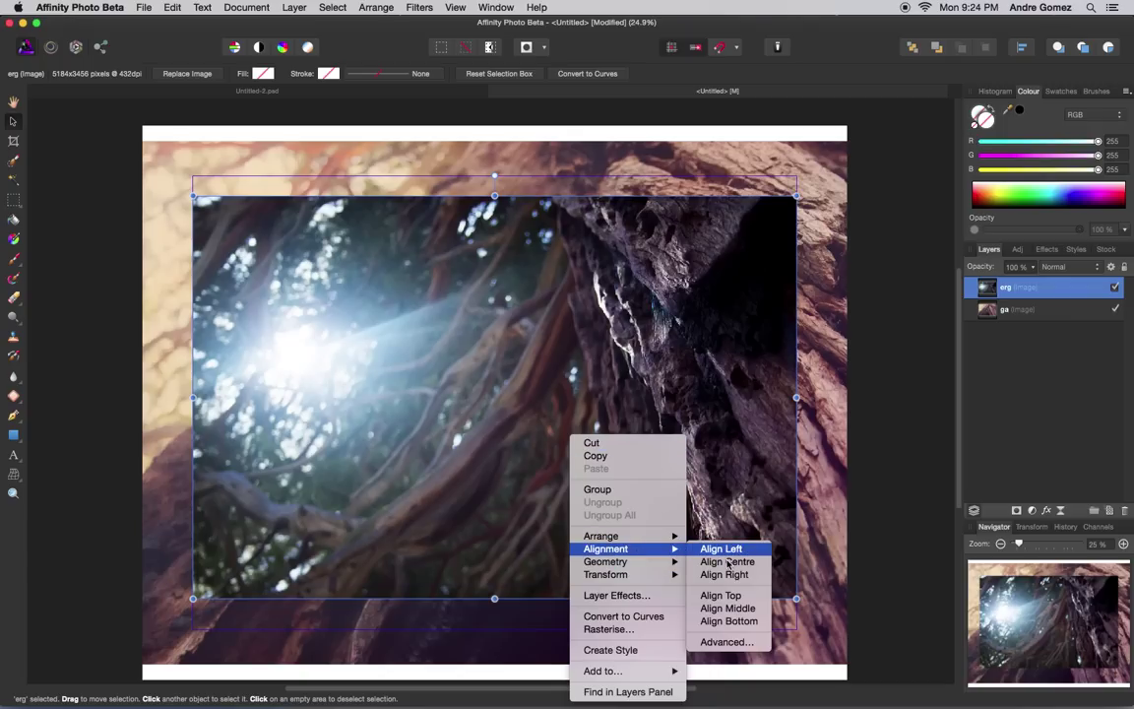
pyautogui.click(744, 607)
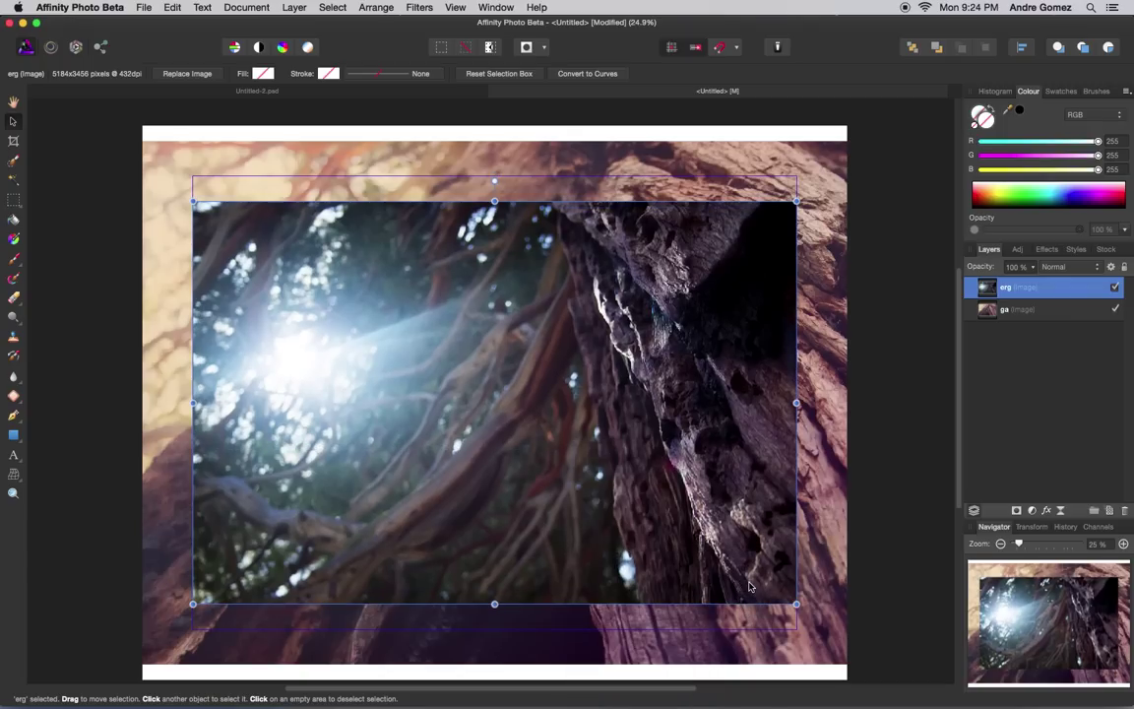
pyautogui.click(1040, 311)
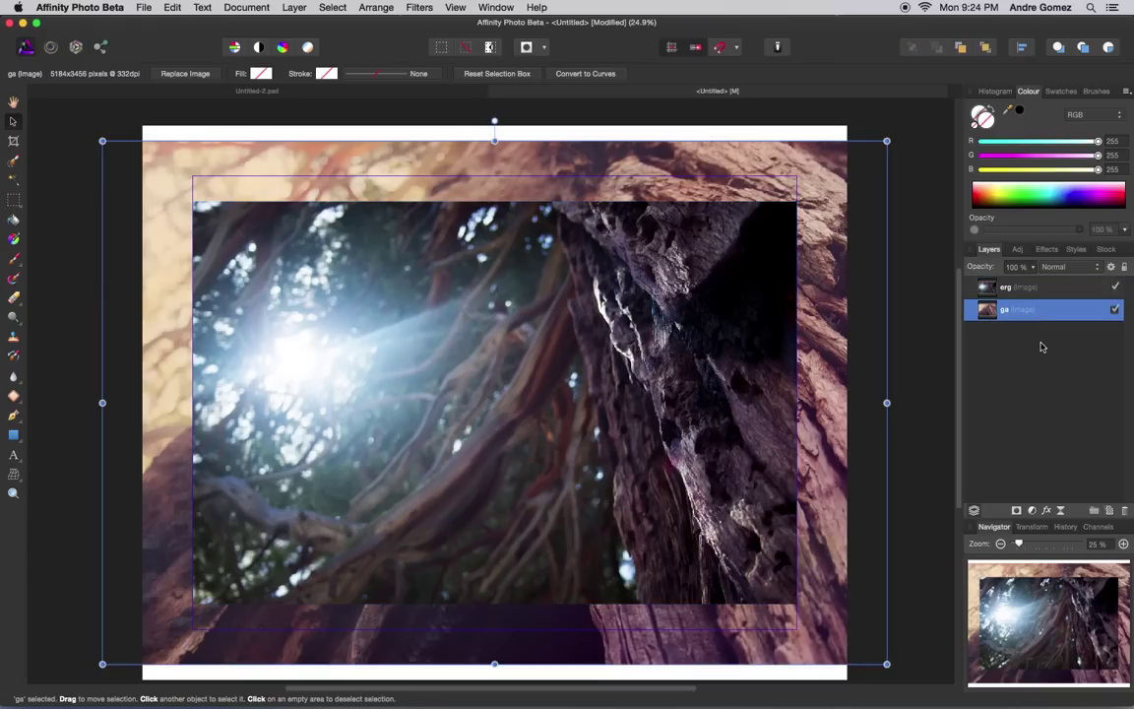
# Step: Marquee-select a rectangle framing the sharp photo and mask the ga layer to it
pyautogui.click(13, 202)
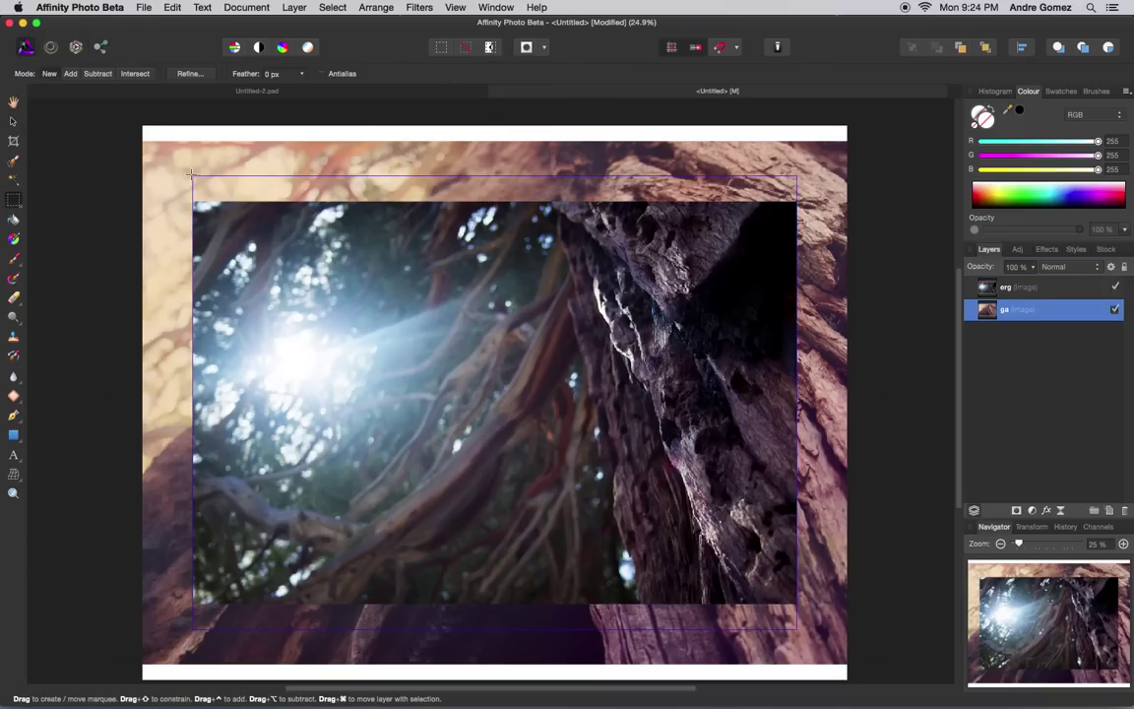
pyautogui.moveTo(191, 175); pyautogui.dragTo(217, 212)
pyautogui.click(76, 177)
pyautogui.moveTo(192, 176); pyautogui.dragTo(795, 628)
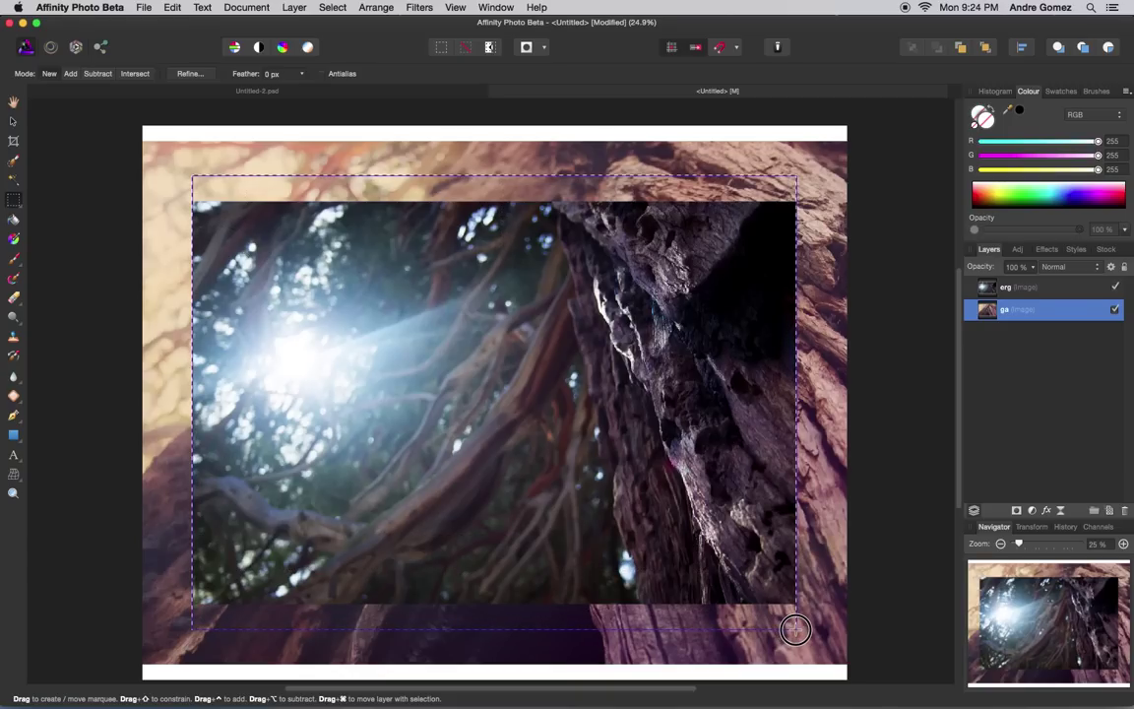
pyautogui.click(1016, 510)
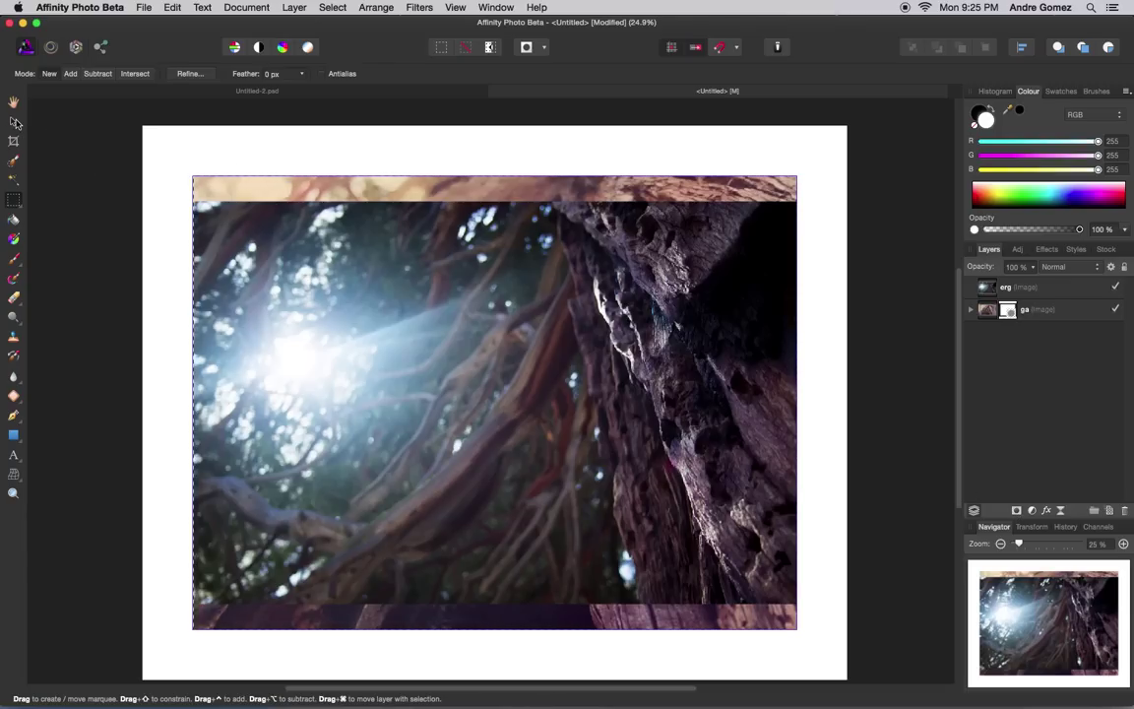
# Step: Return to the Rectangular Marquee with nothing selected on canvas, and select the ga background layer
pyautogui.click(14, 121)
pyautogui.click(92, 236)
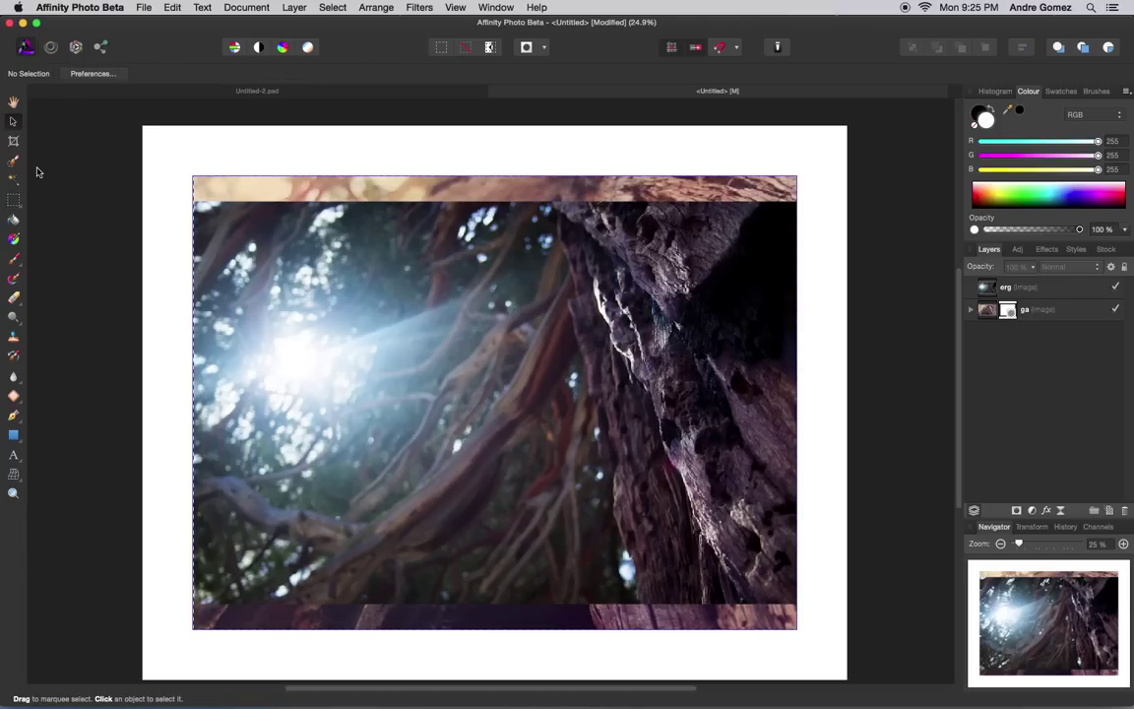
pyautogui.click(1028, 289)
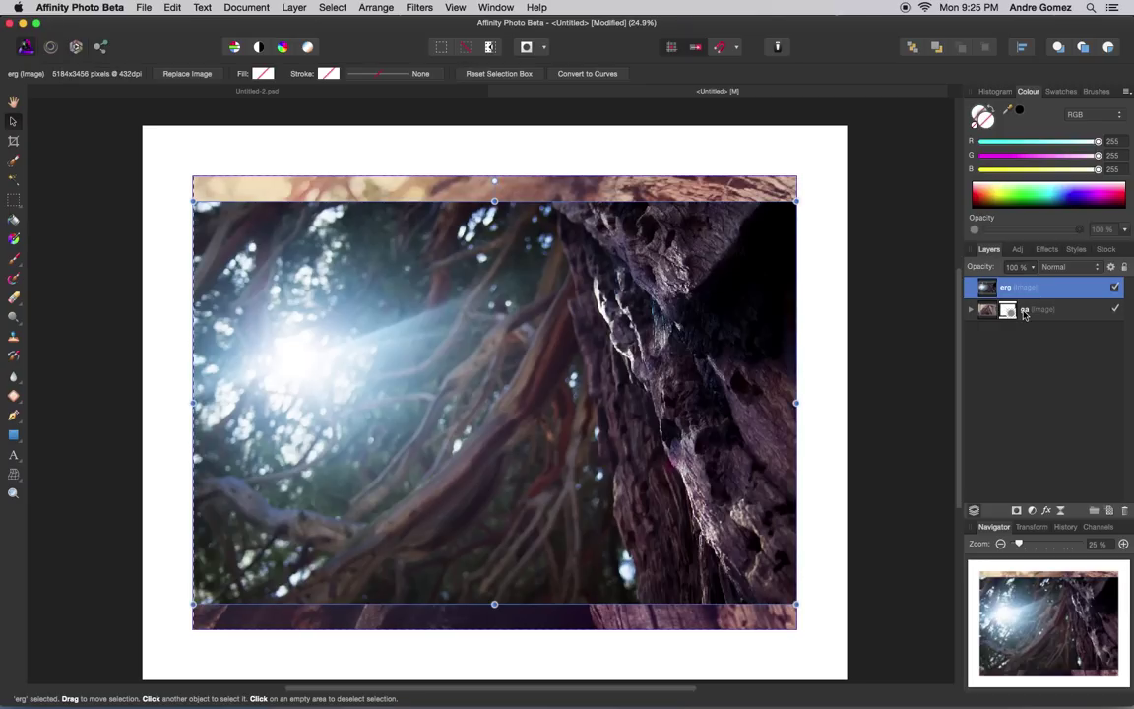
pyautogui.click(172, 430)
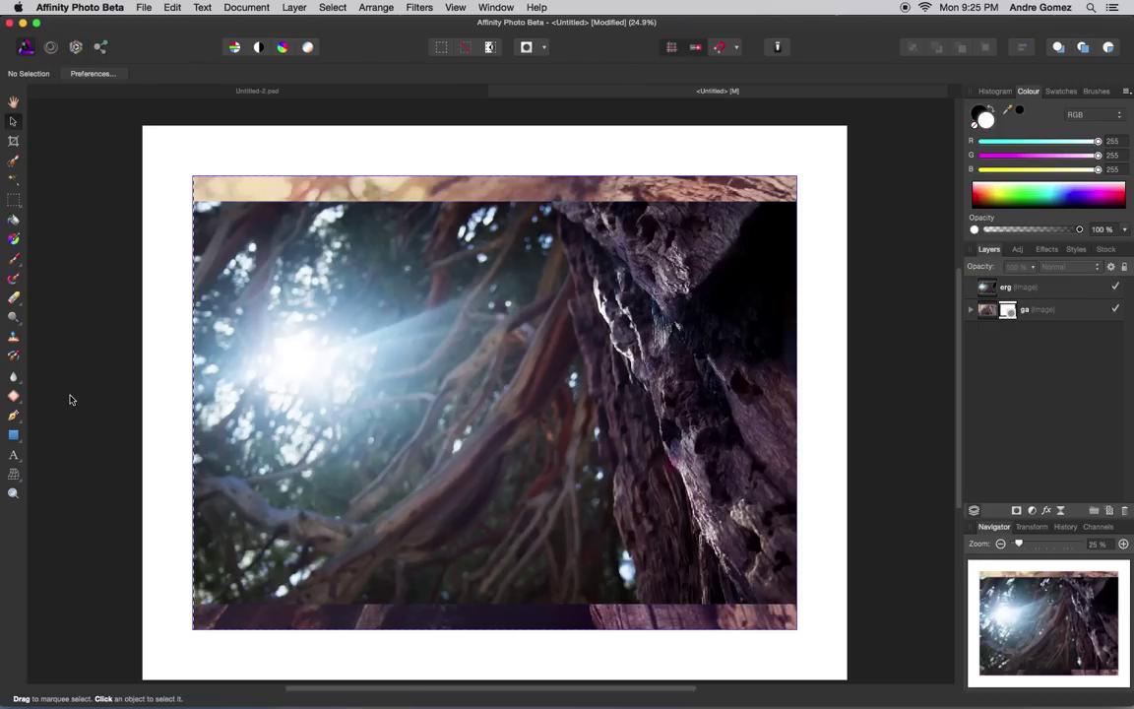
pyautogui.click(14, 197)
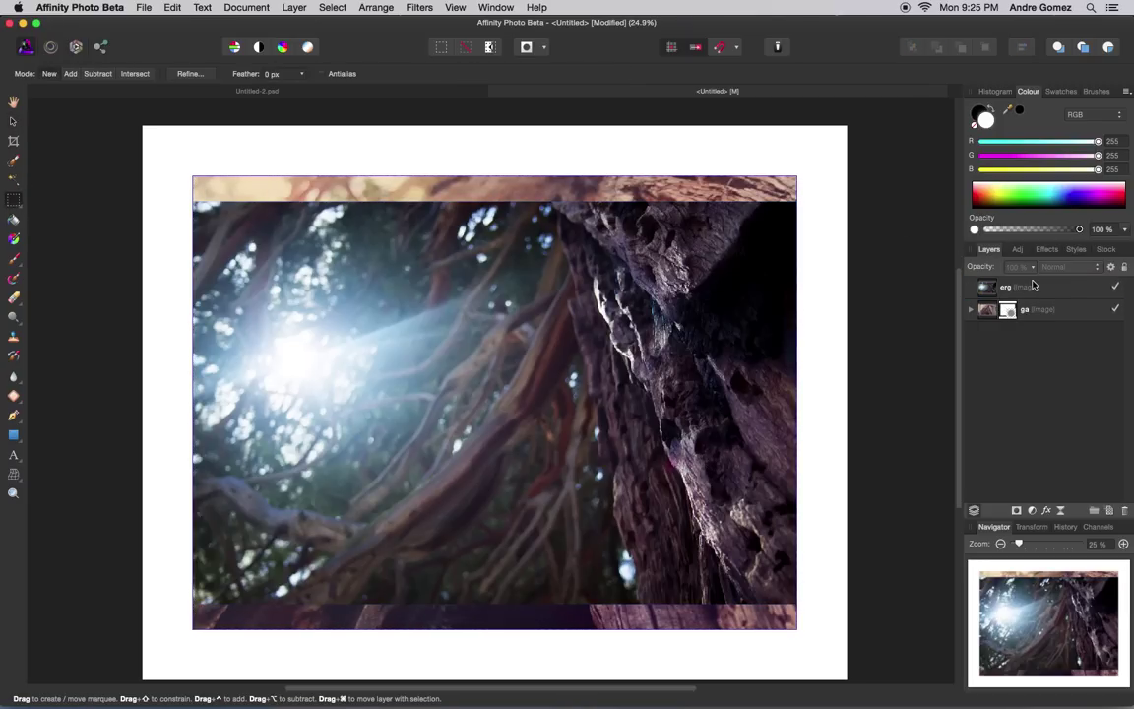
pyautogui.click(1031, 287)
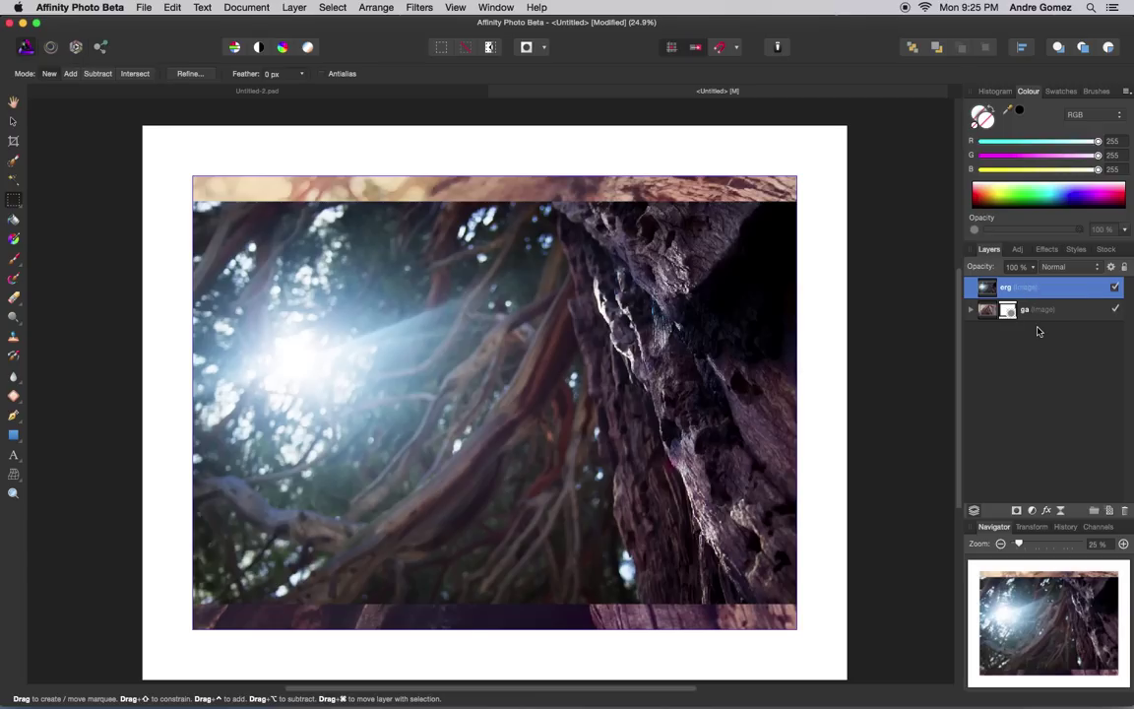
pyautogui.click(1045, 310)
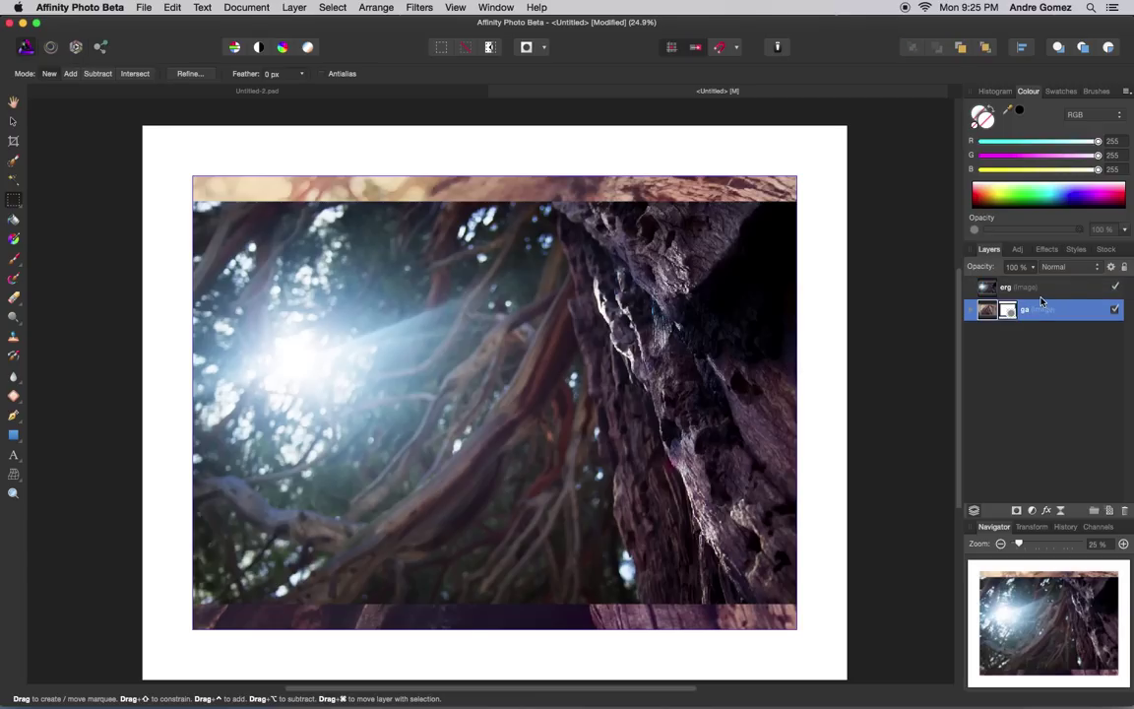
# Step: Preview a Gaussian Blur of 7.9 px radius on the ga background in split before/after view
pyautogui.click(420, 7)
pyautogui.moveTo(452, 36)
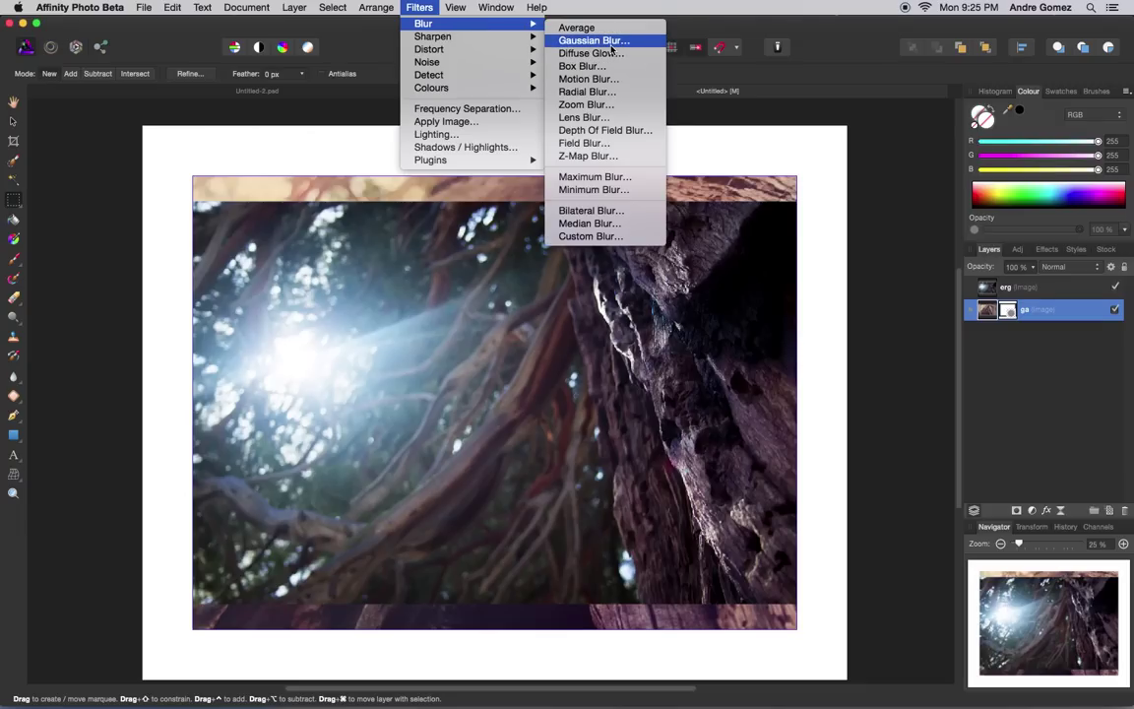
pyautogui.click(589, 36)
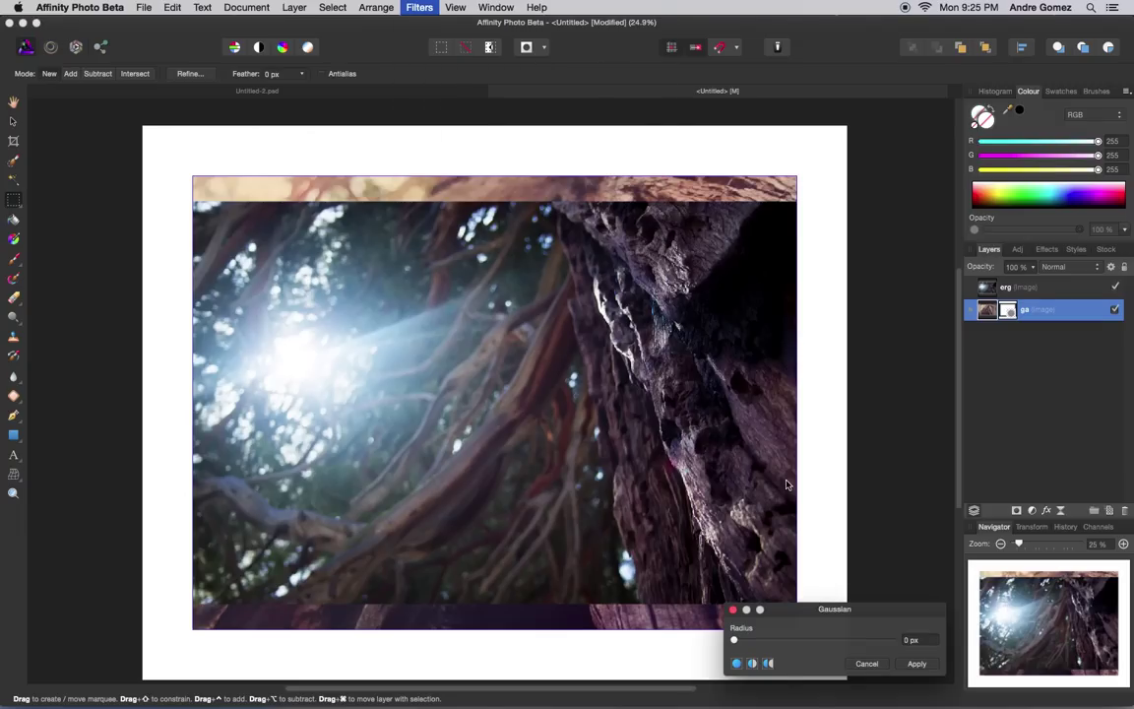
pyautogui.click(733, 638)
pyautogui.moveTo(738, 640); pyautogui.dragTo(758, 642)
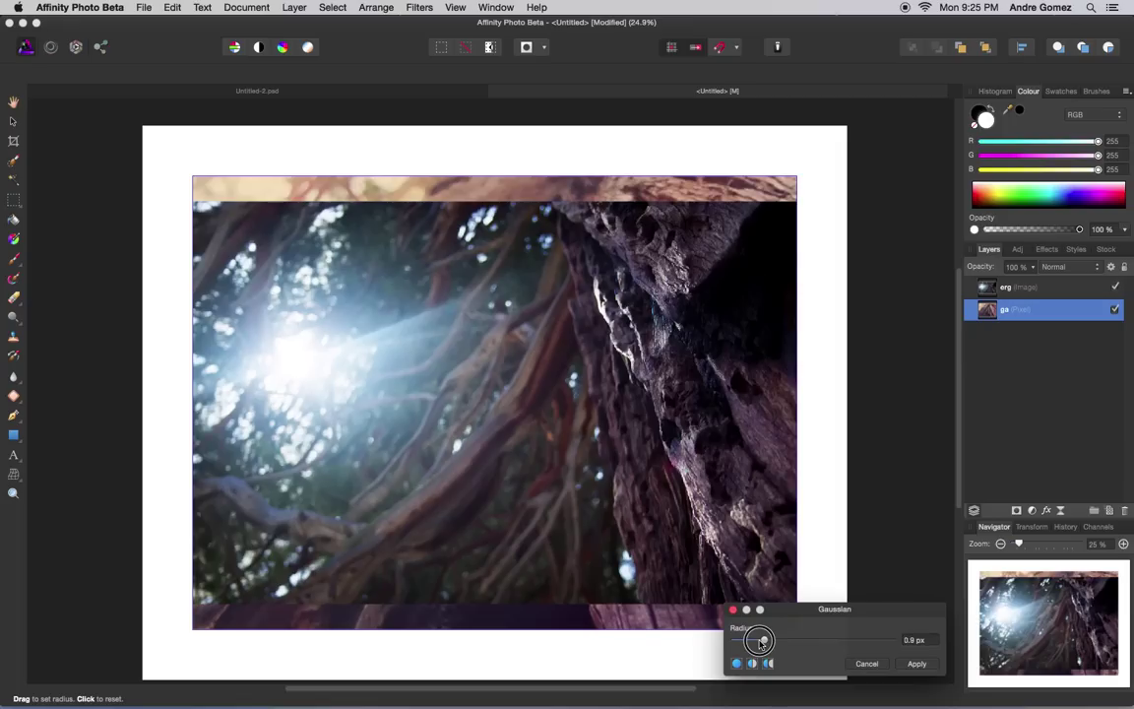
pyautogui.moveTo(758, 641); pyautogui.dragTo(794, 640)
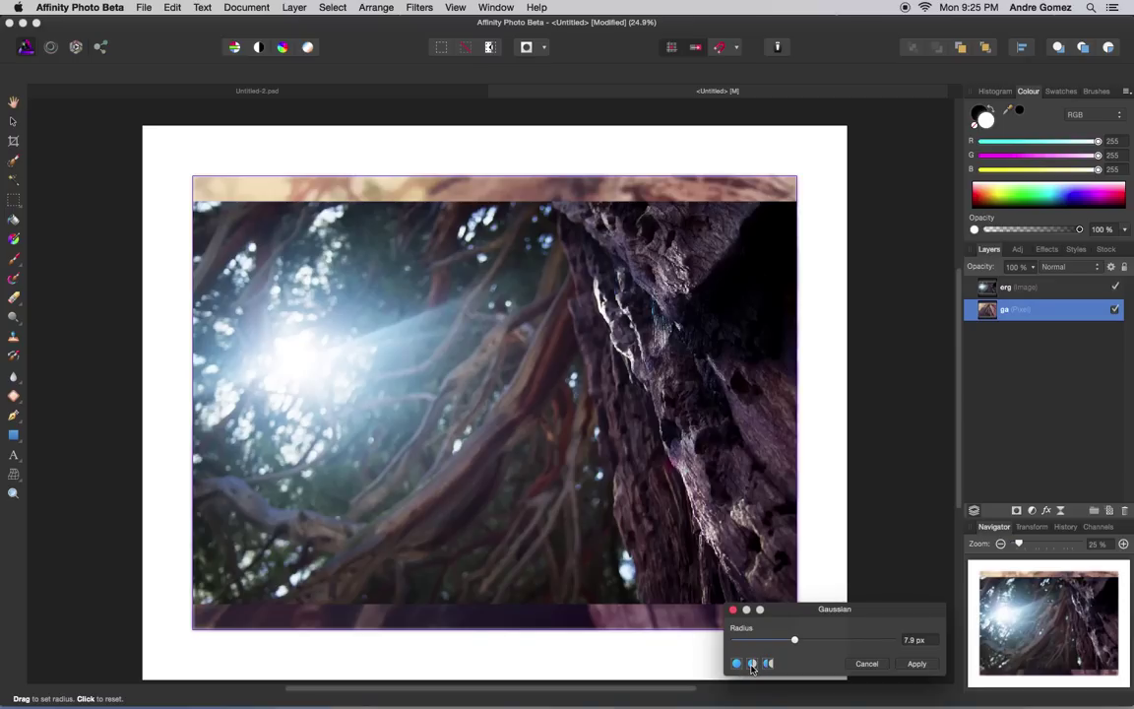
pyautogui.click(752, 663)
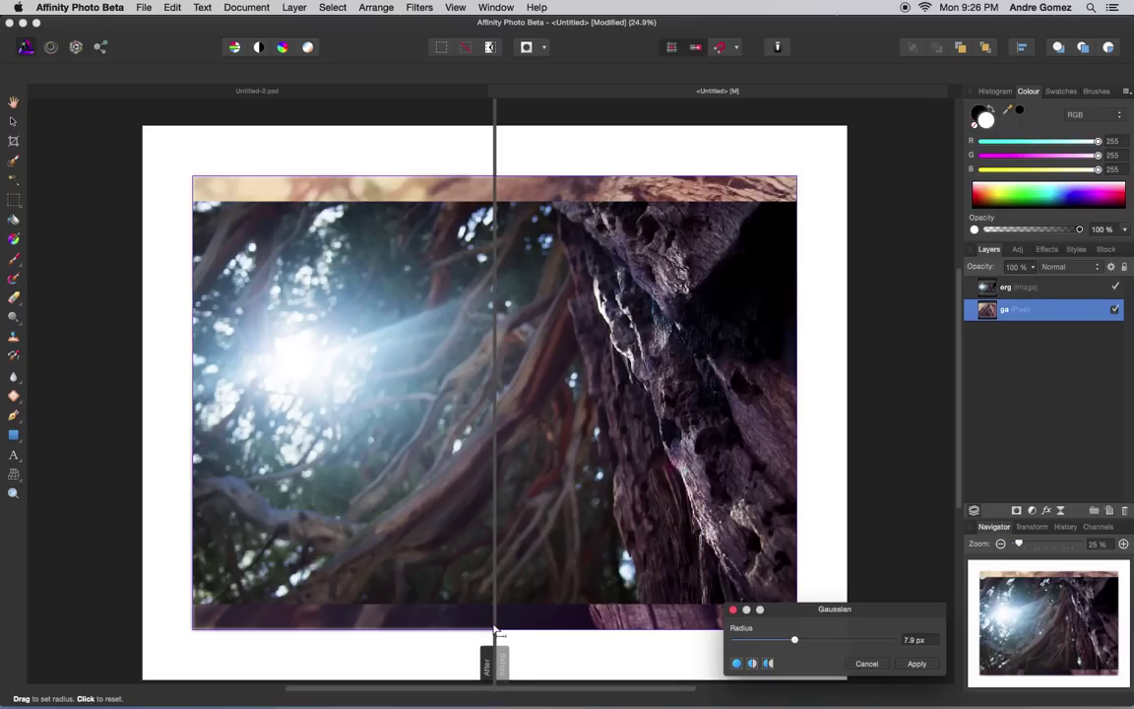
# Step: Compare in mirror view, set the blur radius to 11.8 px, and return to single view
pyautogui.moveTo(497, 634); pyautogui.dragTo(493, 607)
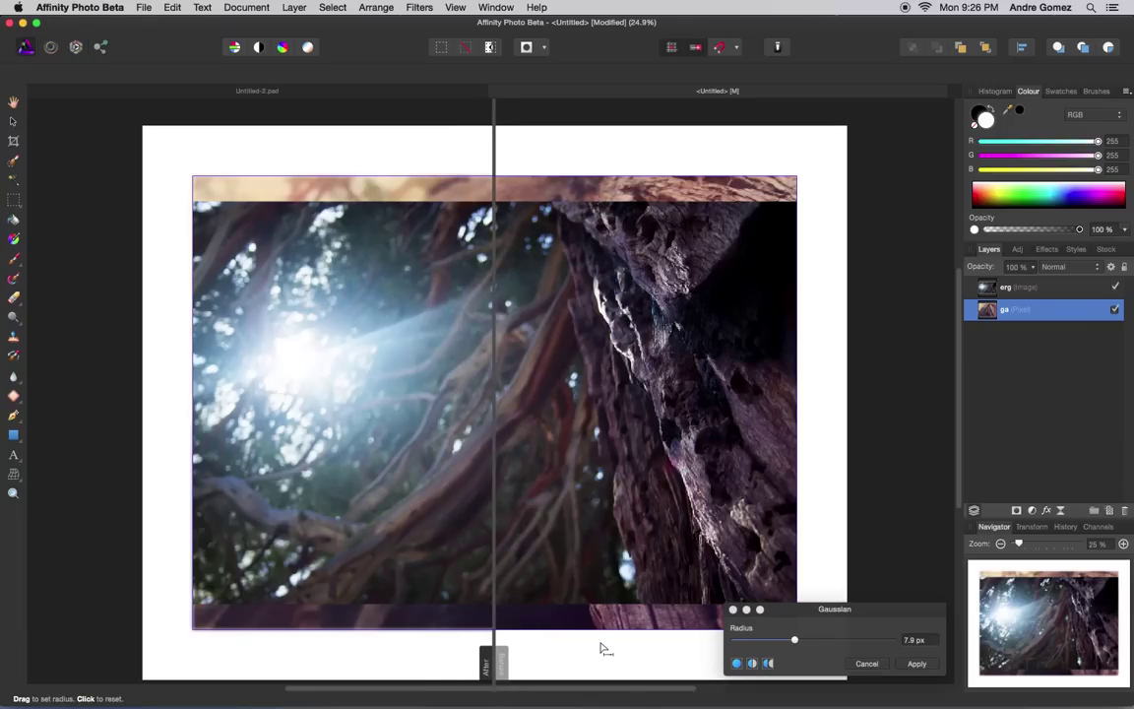
pyautogui.click(767, 664)
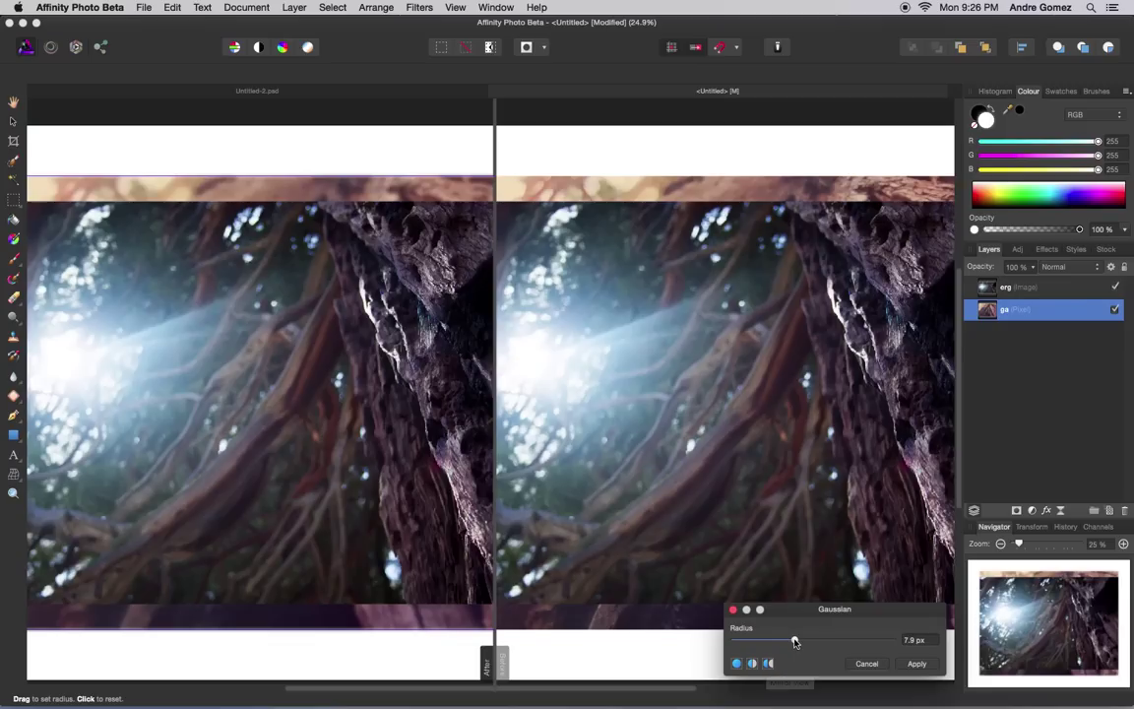
pyautogui.moveTo(793, 640); pyautogui.dragTo(815, 640)
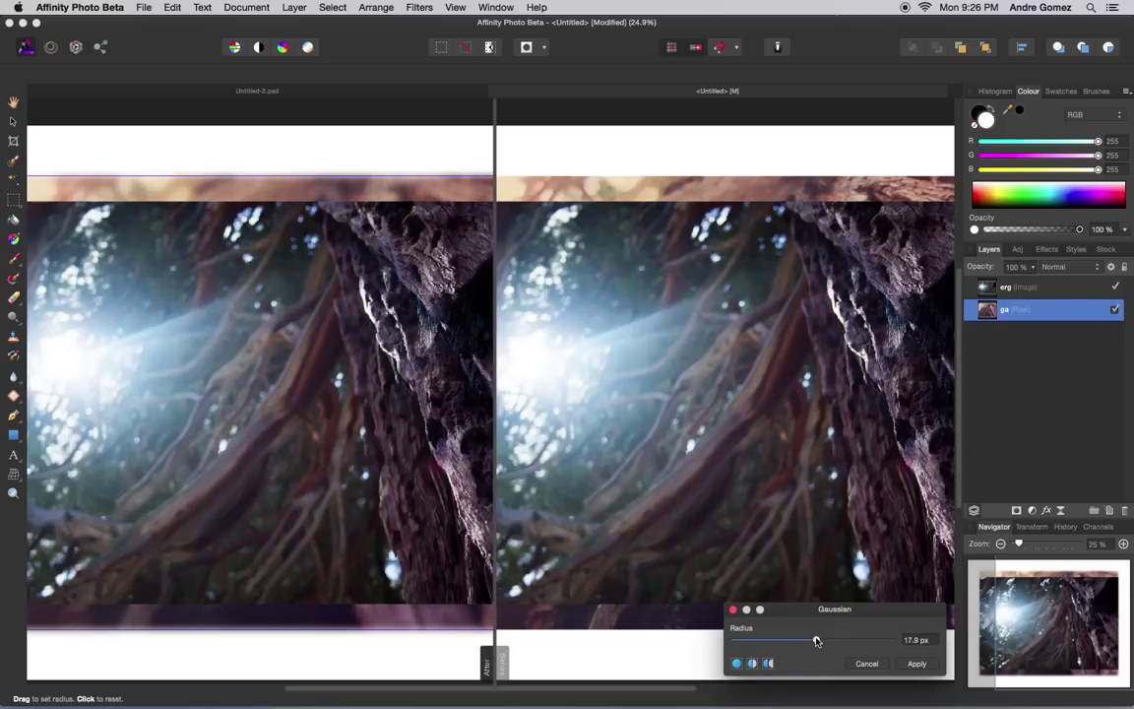
pyautogui.moveTo(815, 640); pyautogui.dragTo(804, 640)
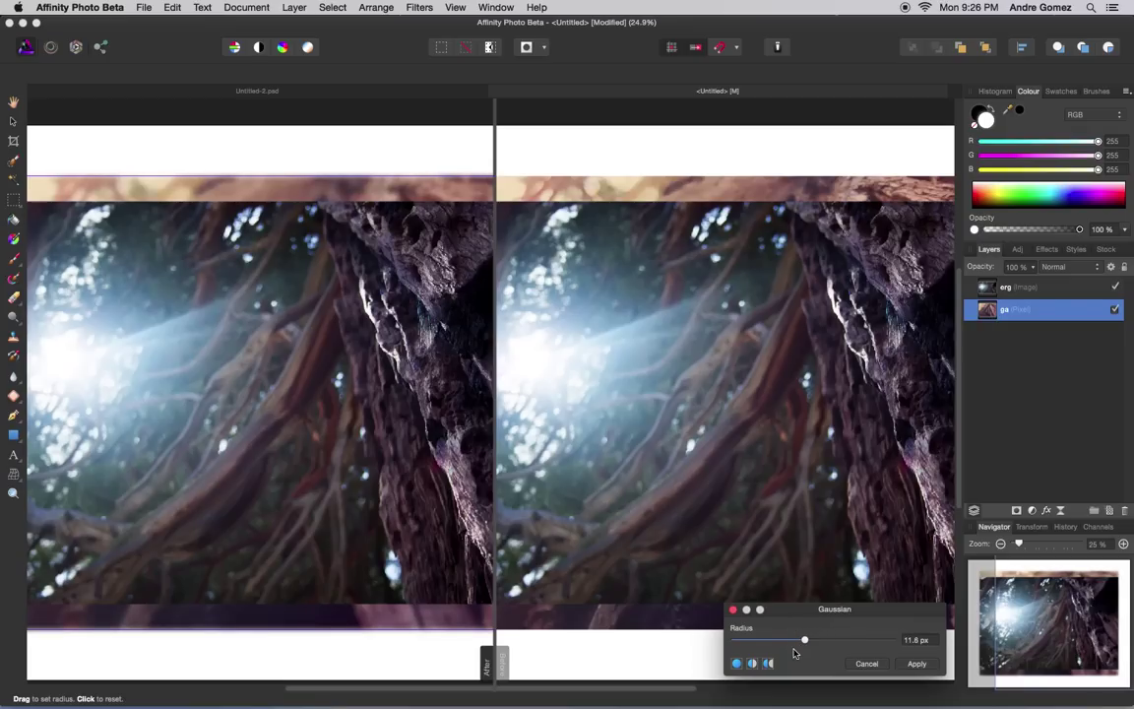
pyautogui.click(738, 664)
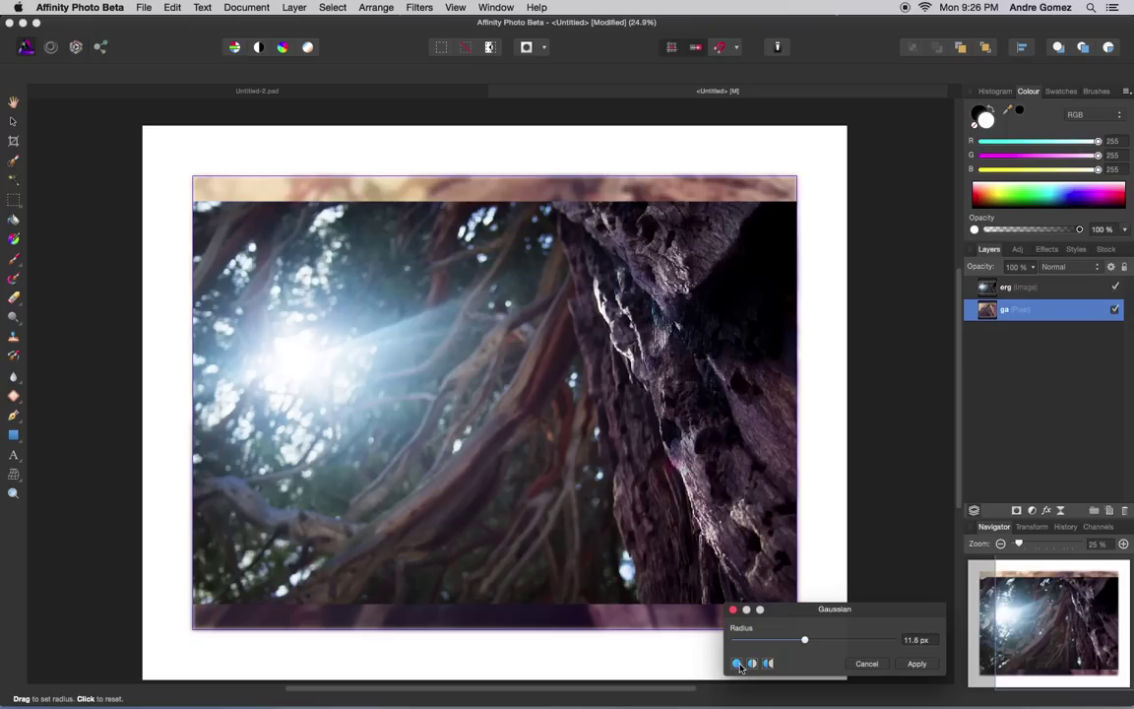
# Step: Apply the 11.8 px blur and mask the ga background to a rectangle around the photo
pyautogui.click(916, 664)
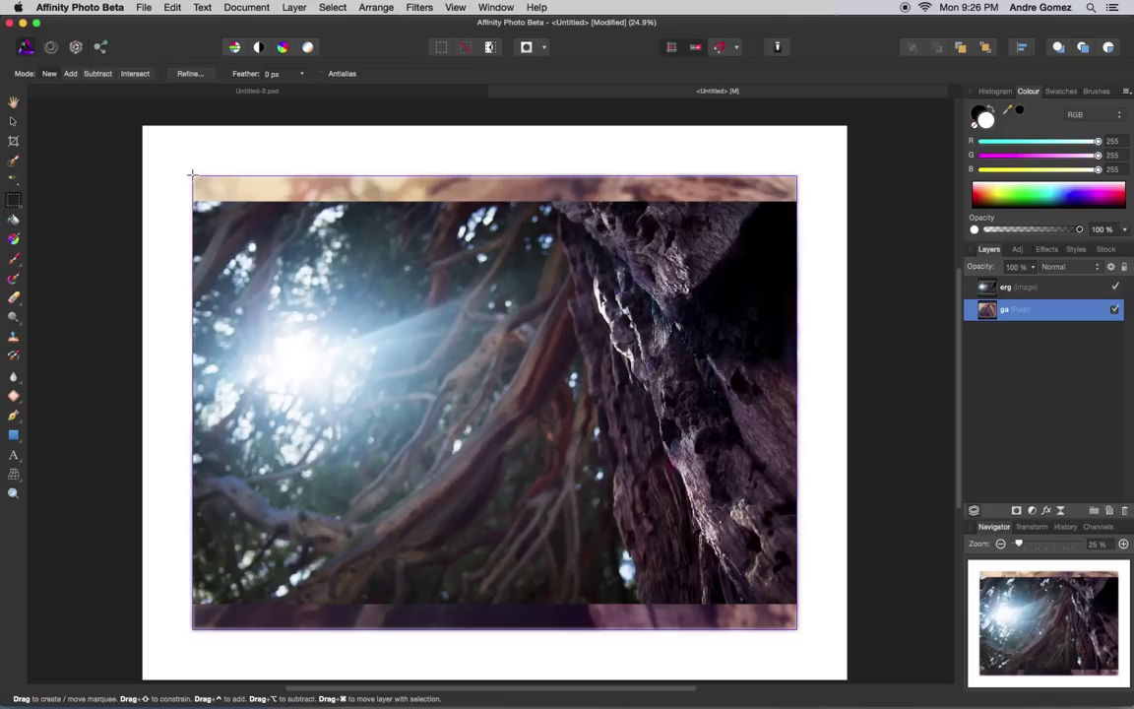
pyautogui.moveTo(192, 174); pyautogui.dragTo(796, 626)
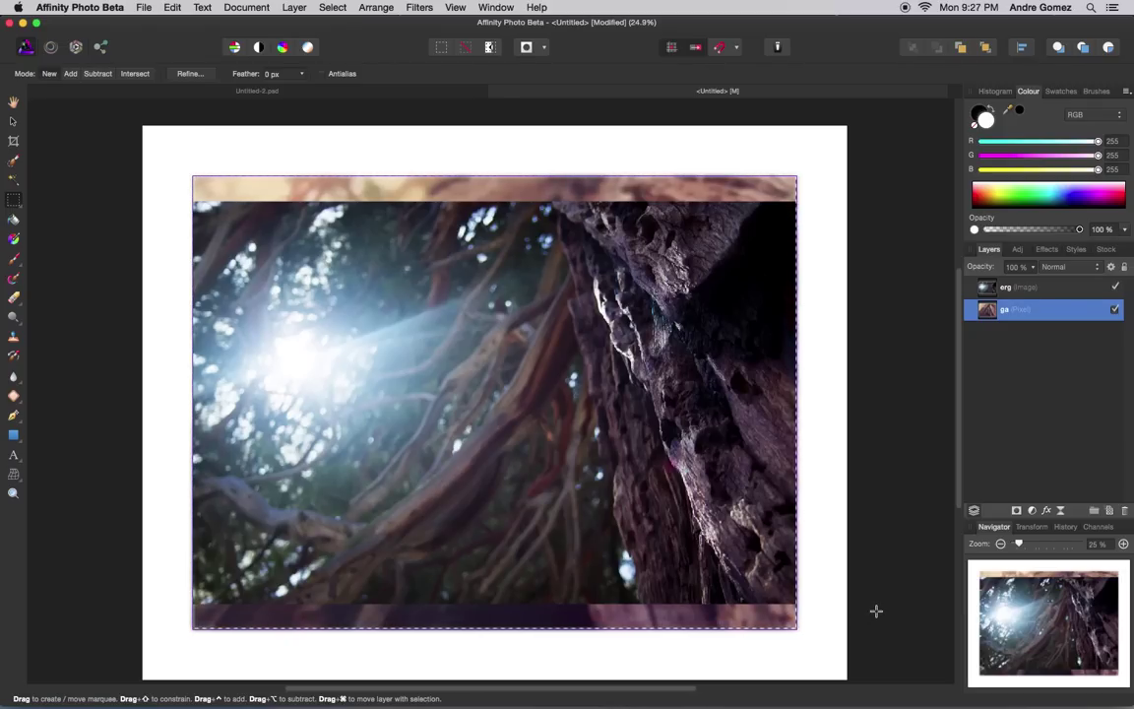
pyautogui.click(1016, 511)
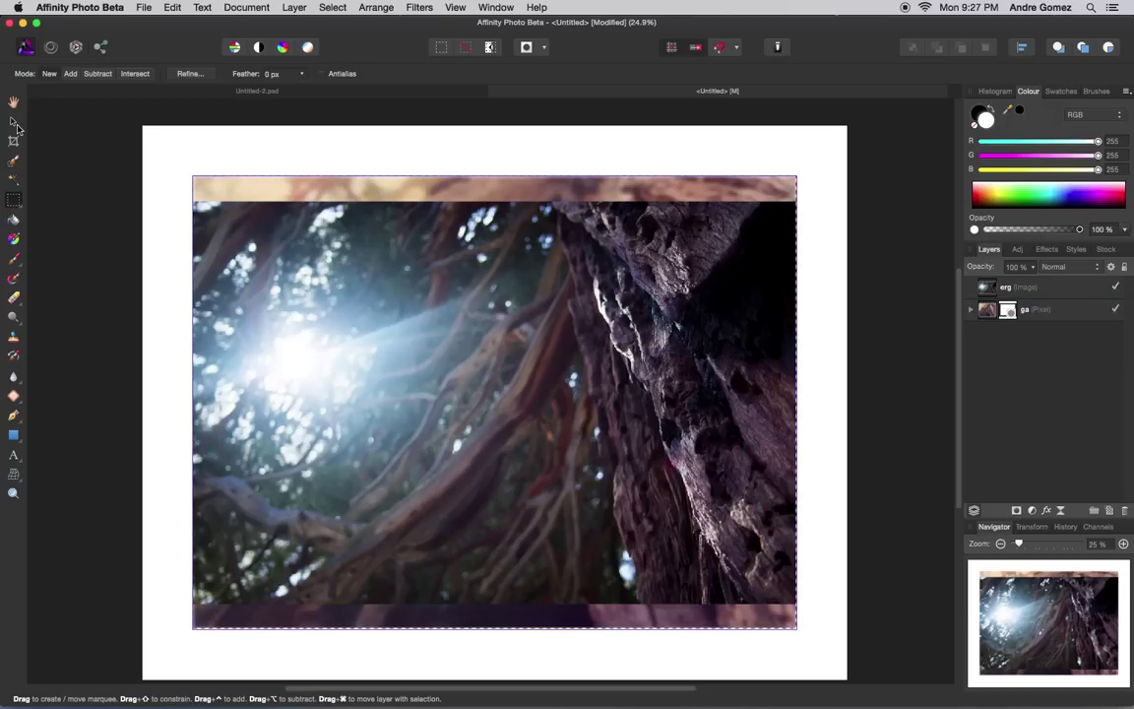
# Step: Return to the Move Tool and select the erg photo layer
pyautogui.press('v')
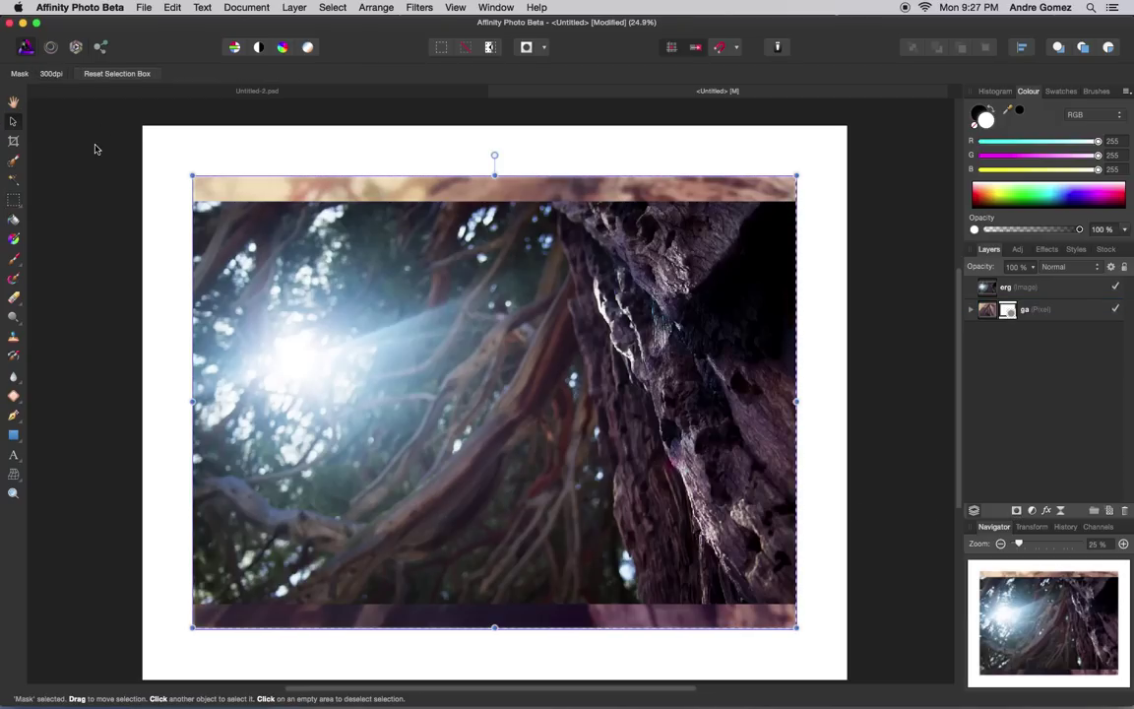
pyautogui.click(14, 179)
pyautogui.click(14, 122)
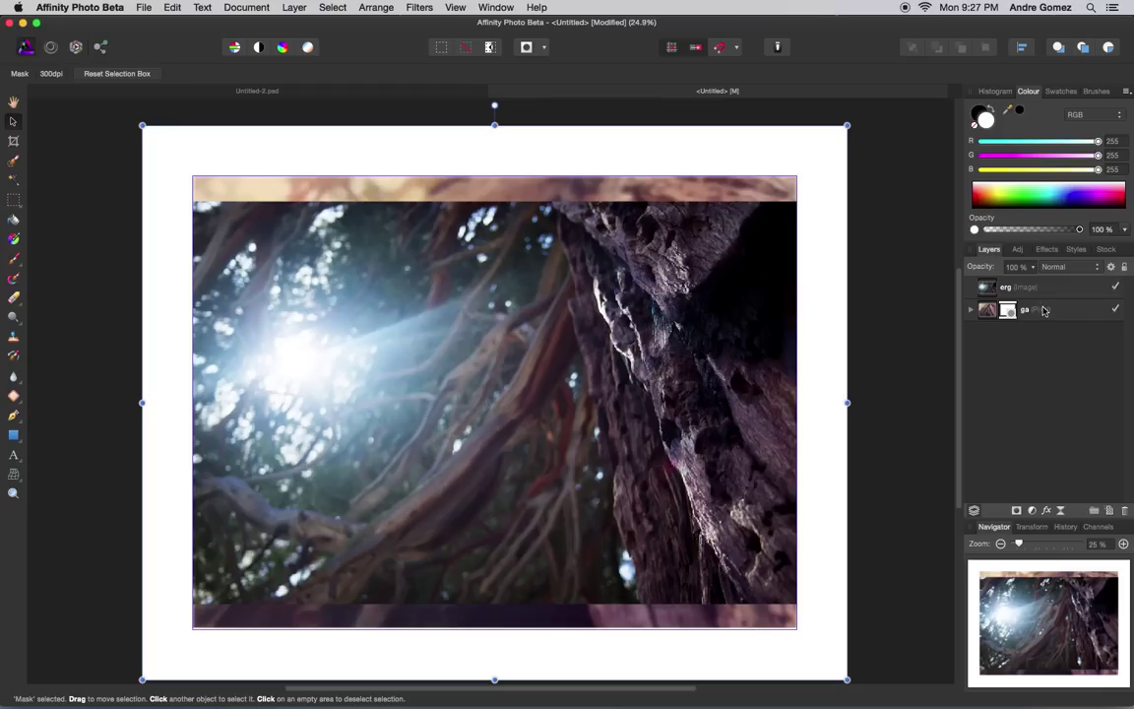
pyautogui.click(1019, 287)
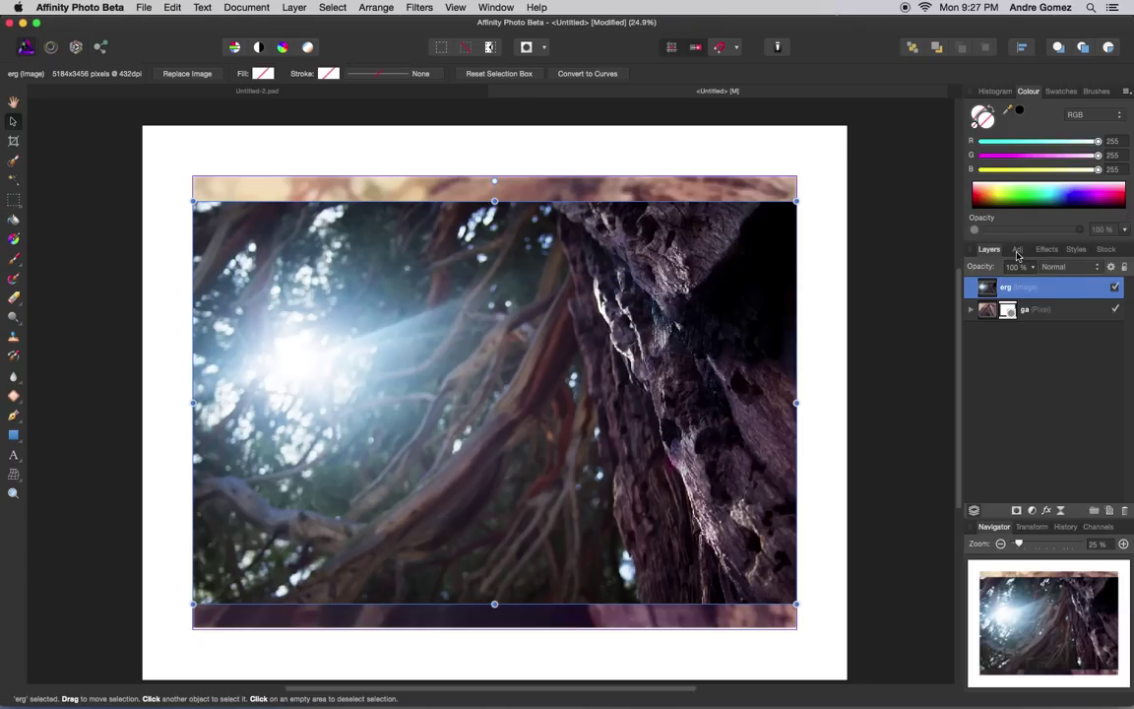
# Step: Show the Histogram, browse the Adjustment, Effects, Styles and Stock tabs, then scroll Adjustments to Curves
pyautogui.click(994, 92)
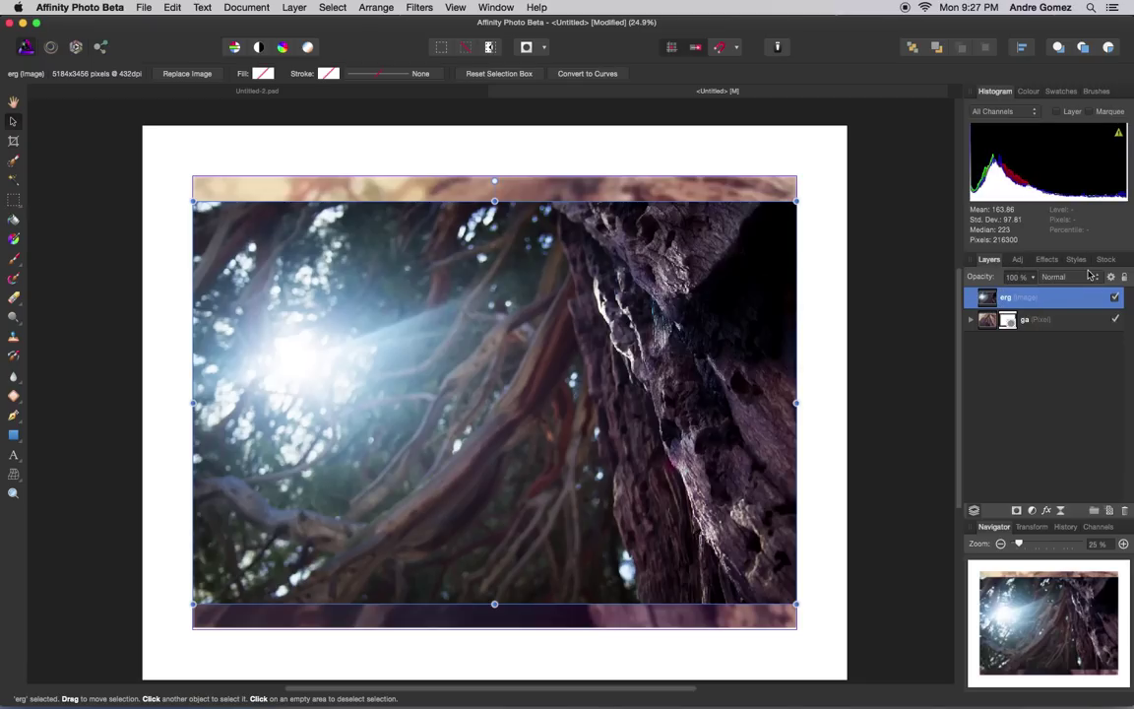
pyautogui.click(1014, 260)
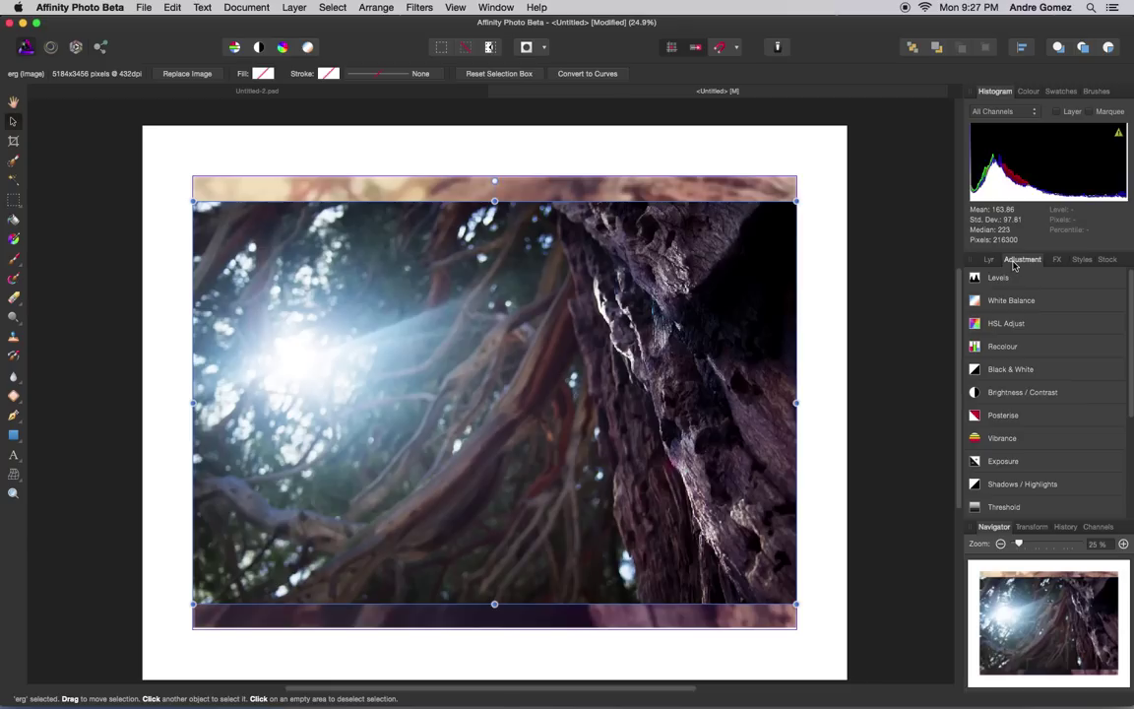
pyautogui.click(1058, 259)
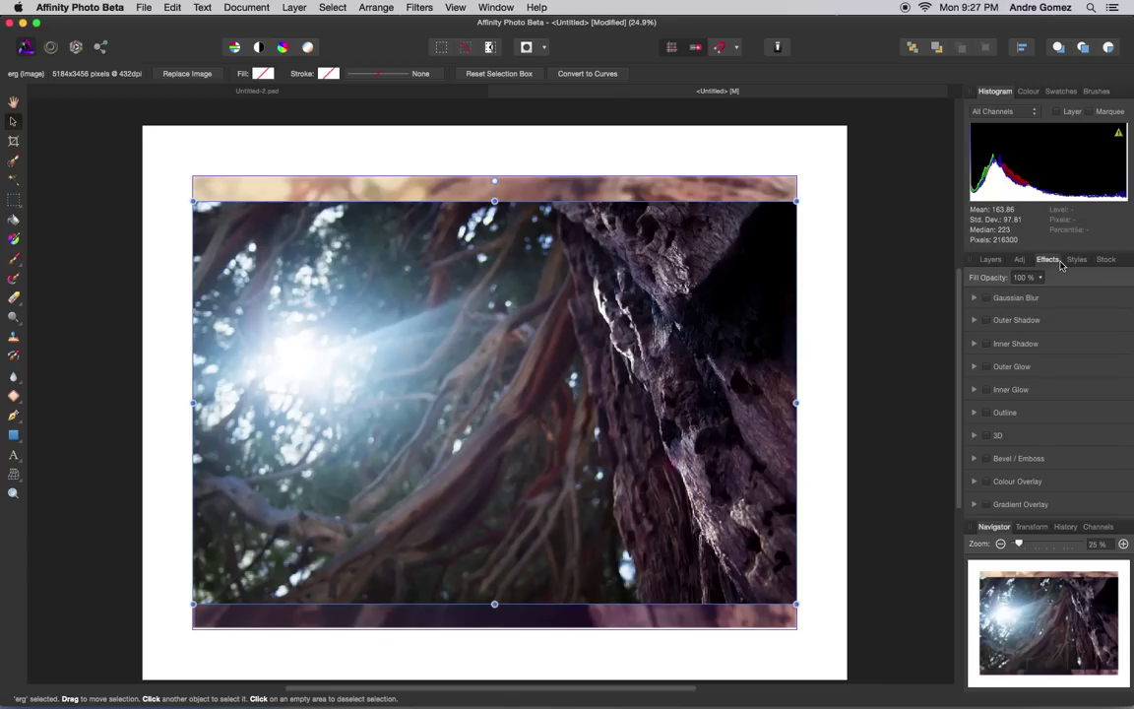
pyautogui.click(1079, 260)
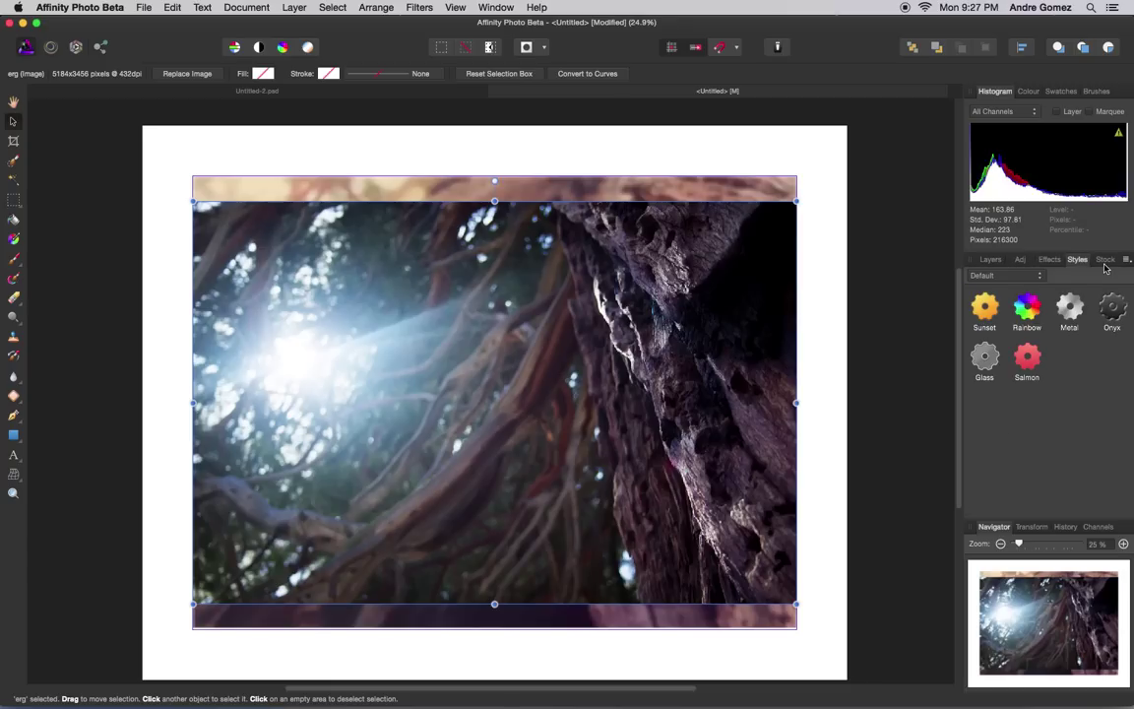
pyautogui.click(1107, 260)
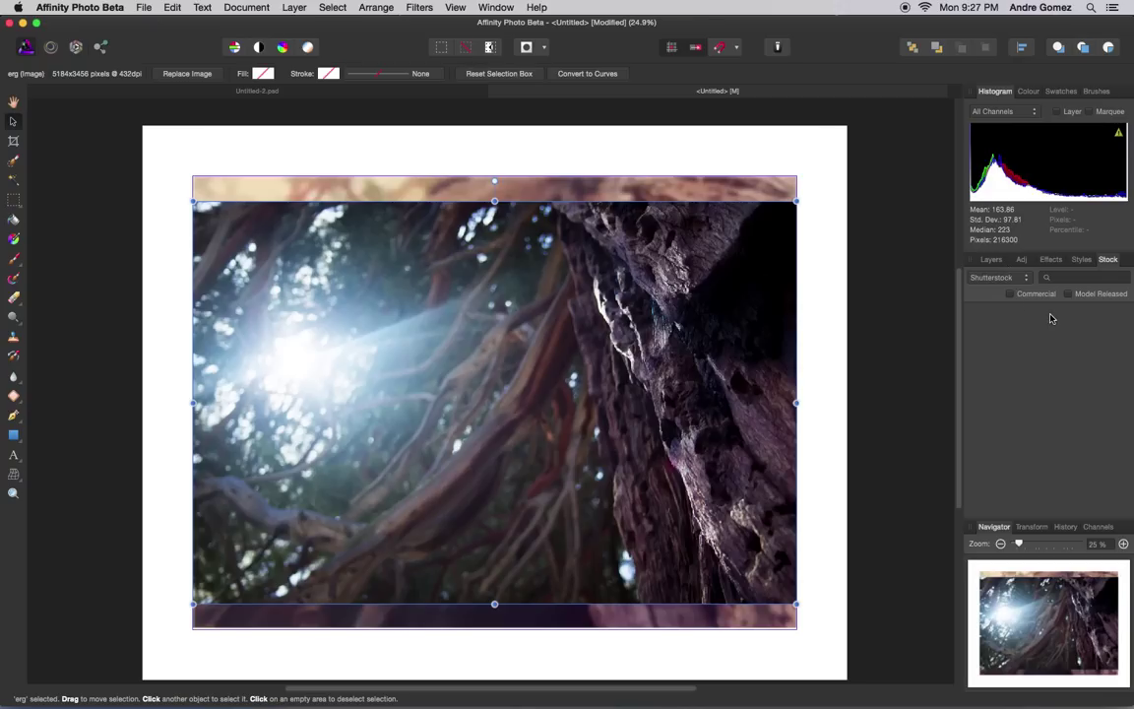
pyautogui.click(1023, 260)
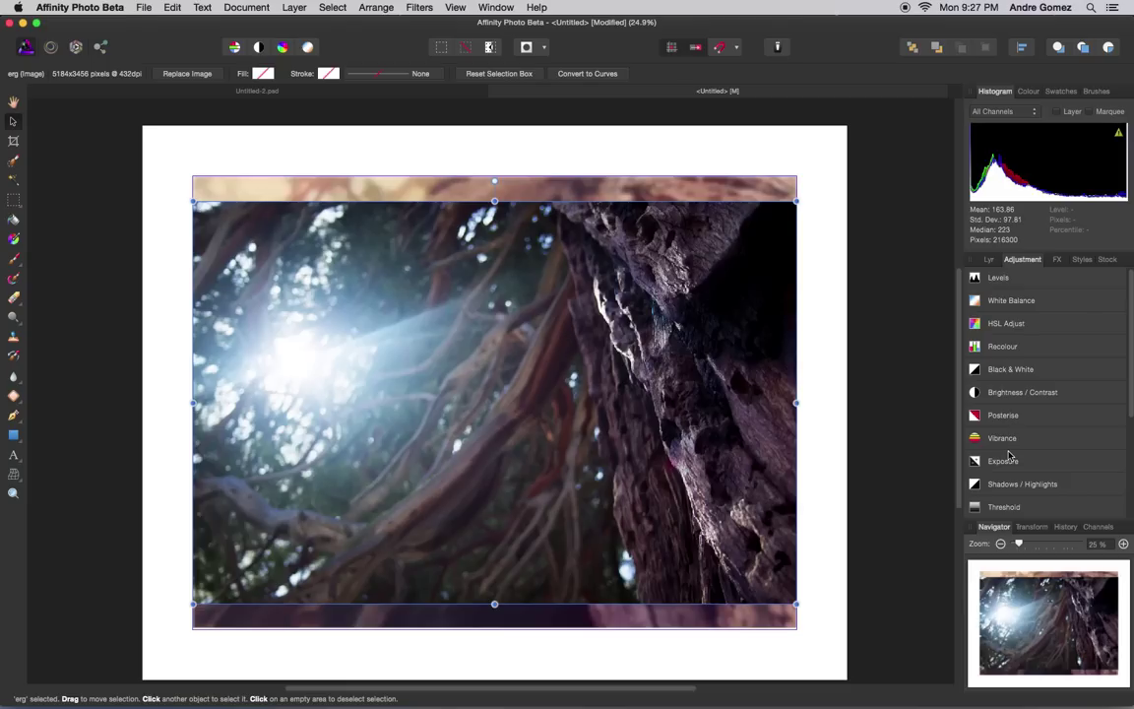
pyautogui.scroll(-5, 1008, 453)
# Step: Add a Default Curves adjustment and bend the master curve, lifting highlights and darkening shadows
pyautogui.click(997, 368)
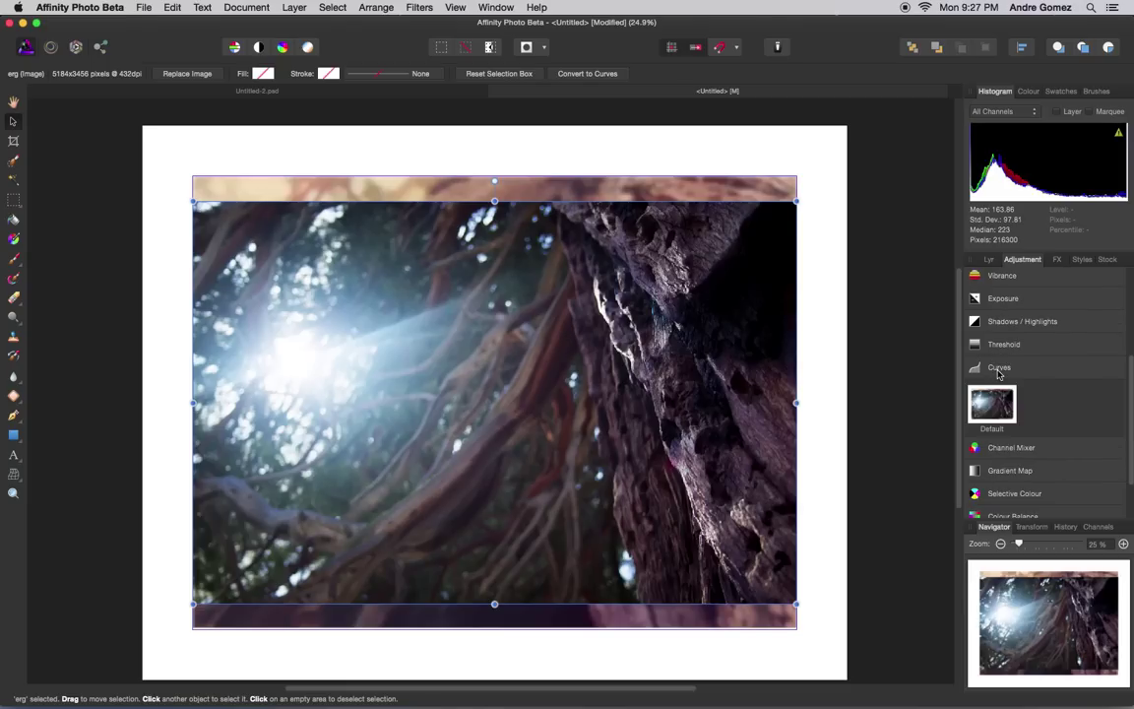
pyautogui.click(991, 404)
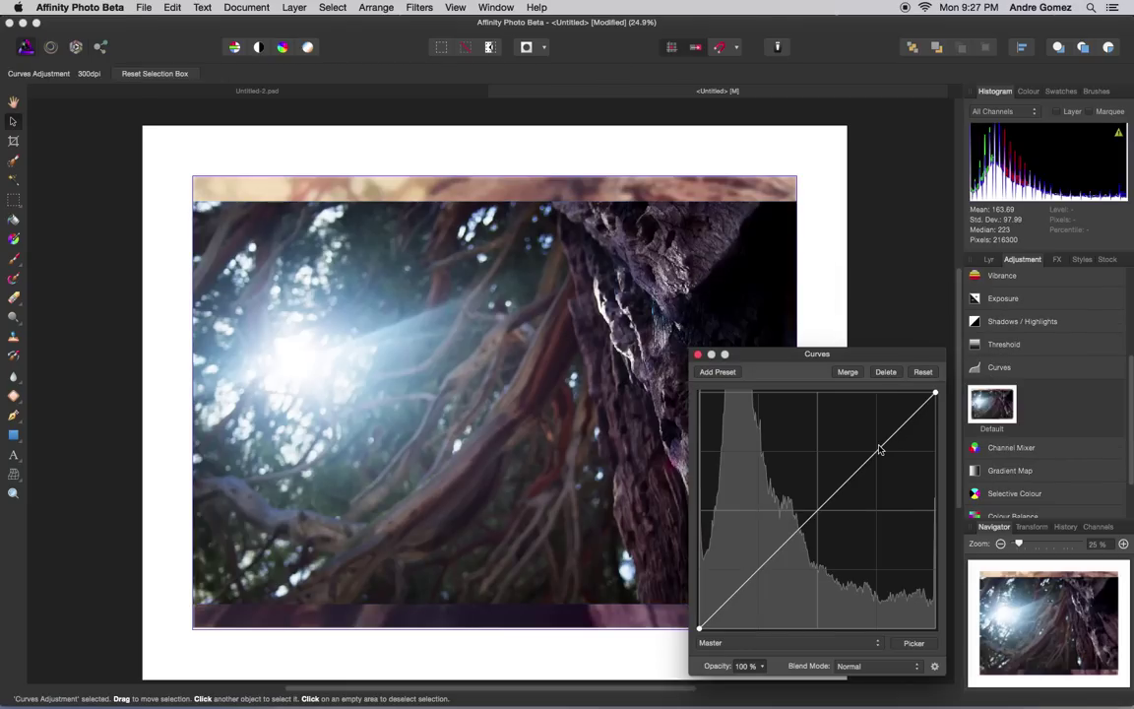
pyautogui.moveTo(887, 445); pyautogui.dragTo(883, 436)
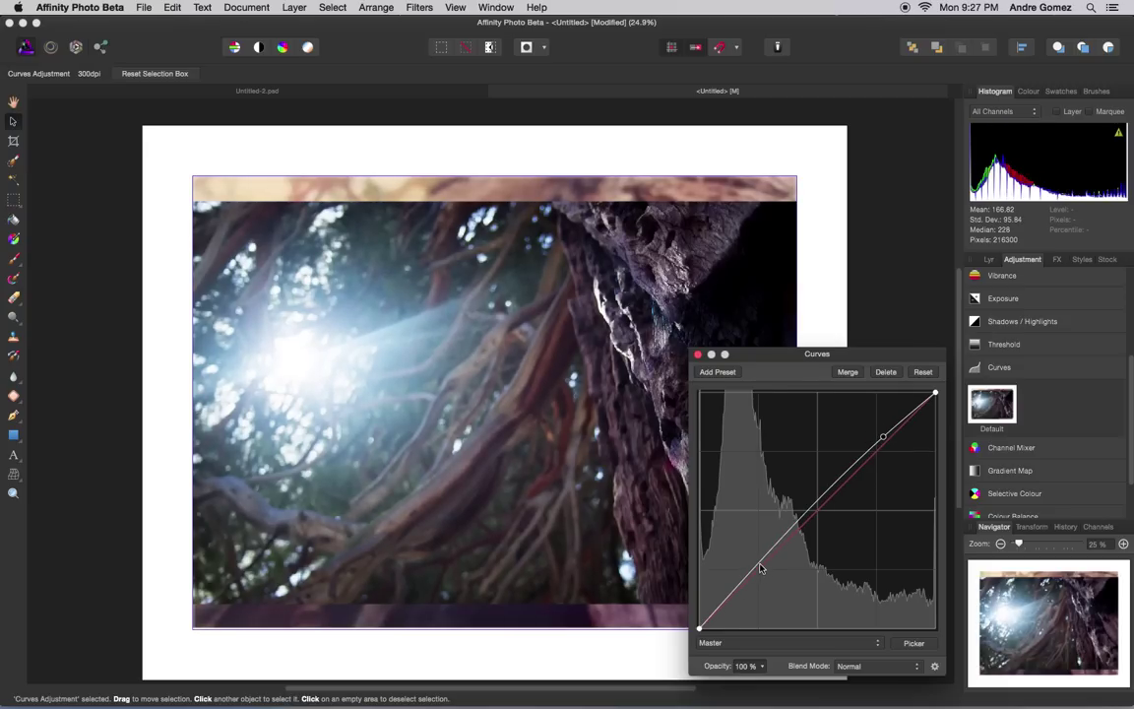
pyautogui.moveTo(758, 566); pyautogui.dragTo(765, 572)
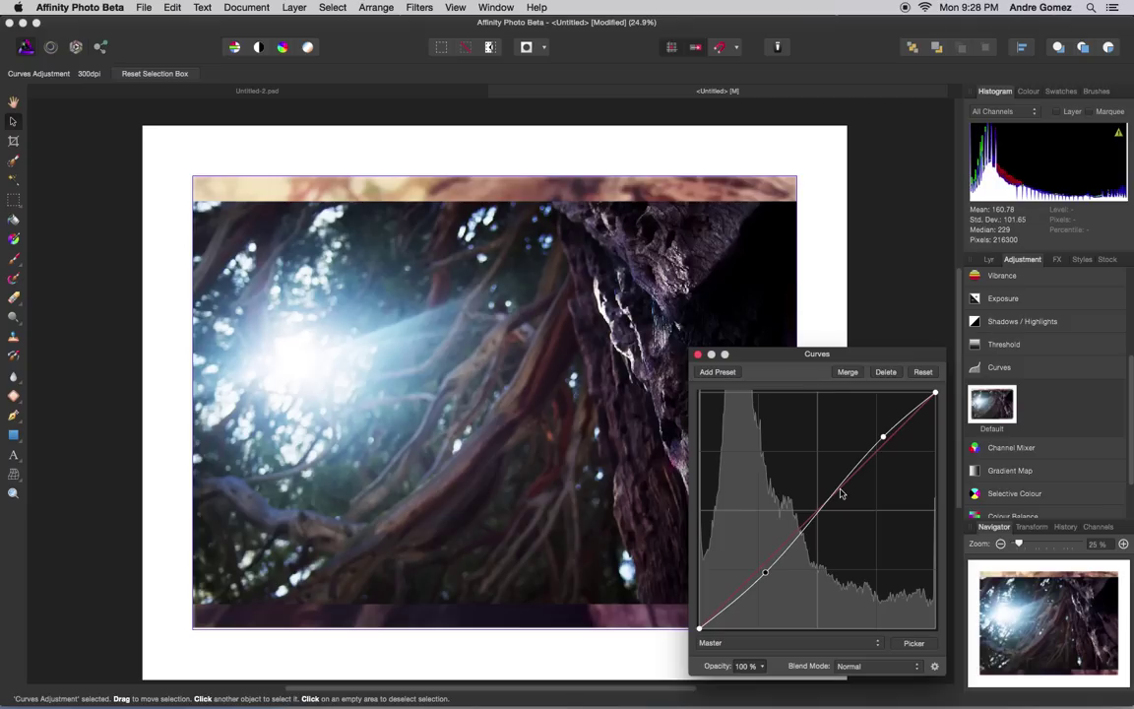
pyautogui.moveTo(879, 447); pyautogui.dragTo(882, 441)
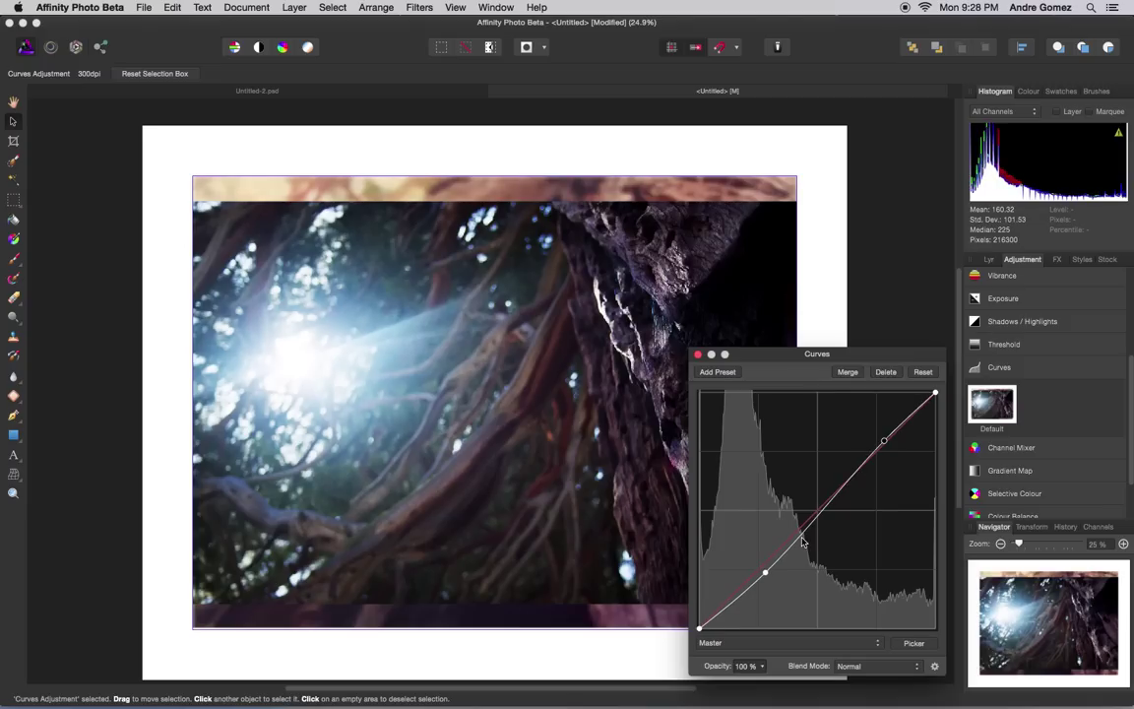
pyautogui.moveTo(765, 575); pyautogui.dragTo(763, 571)
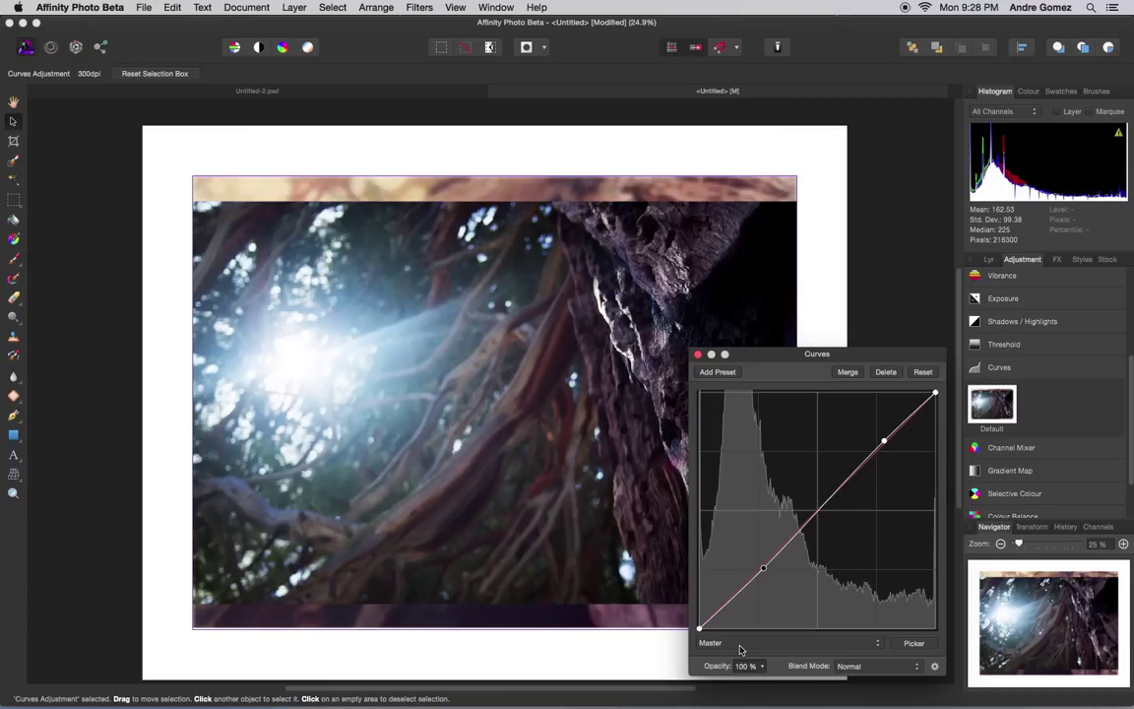
# Step: Reduce red in the Red channel curve and pull the Green channel curve toward magenta
pyautogui.click(740, 649)
pyautogui.click(737, 655)
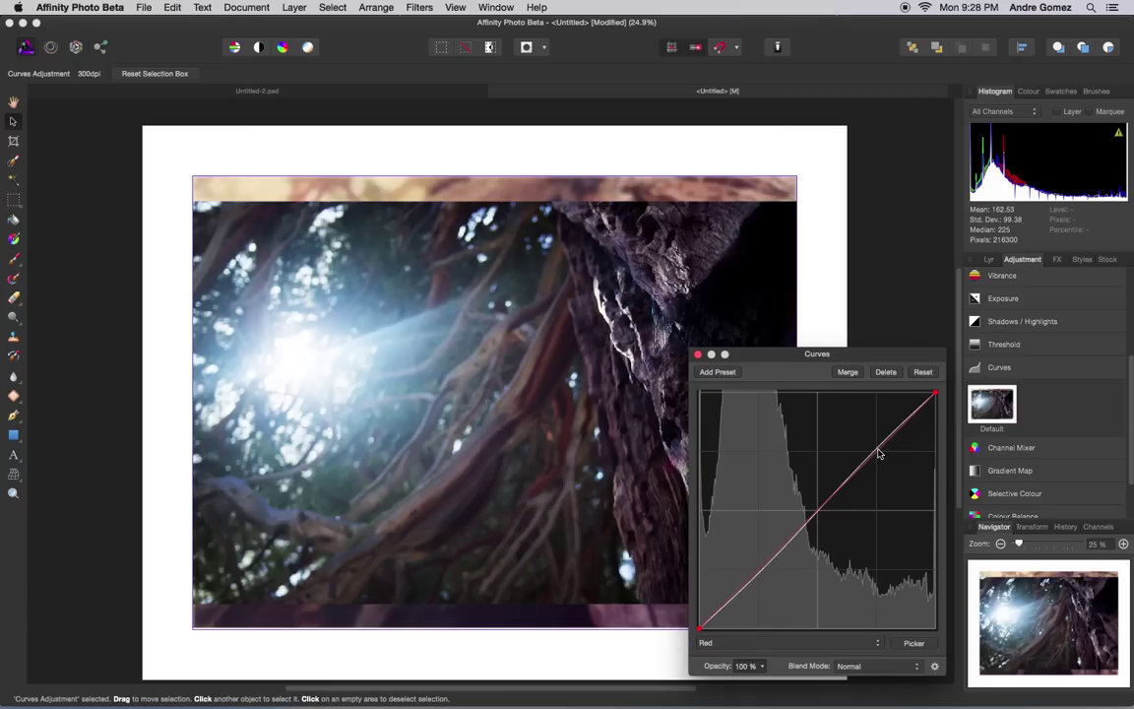
pyautogui.moveTo(878, 453); pyautogui.dragTo(874, 448)
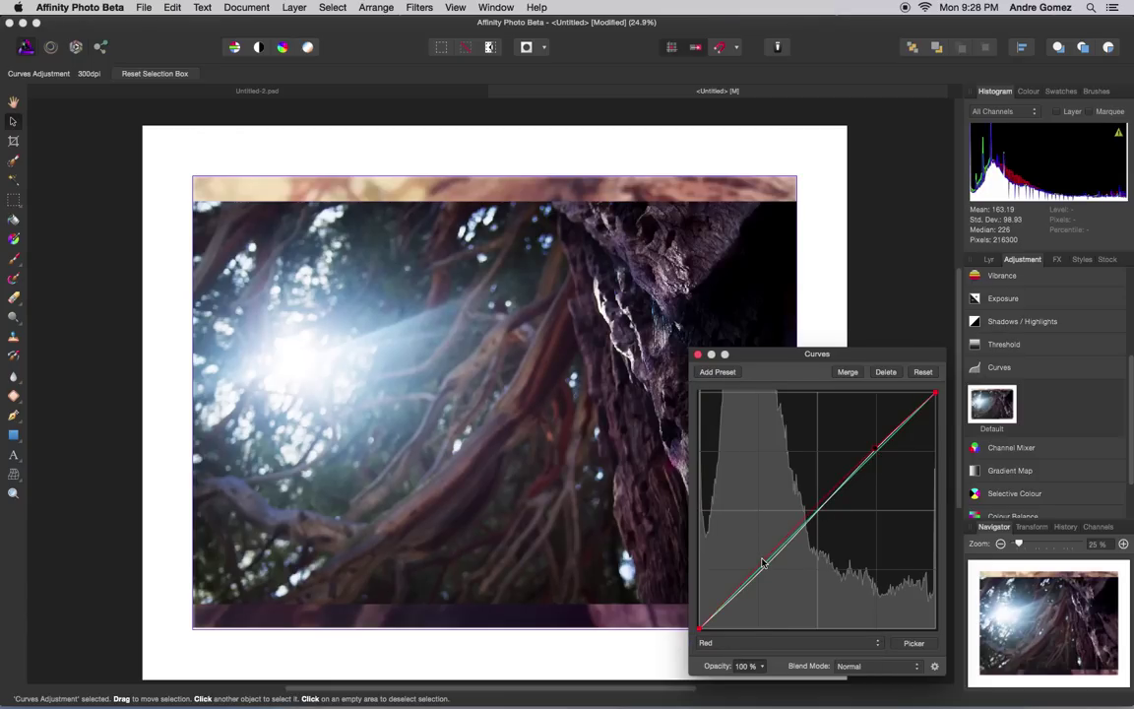
pyautogui.moveTo(762, 562); pyautogui.dragTo(771, 571)
pyautogui.click(750, 643)
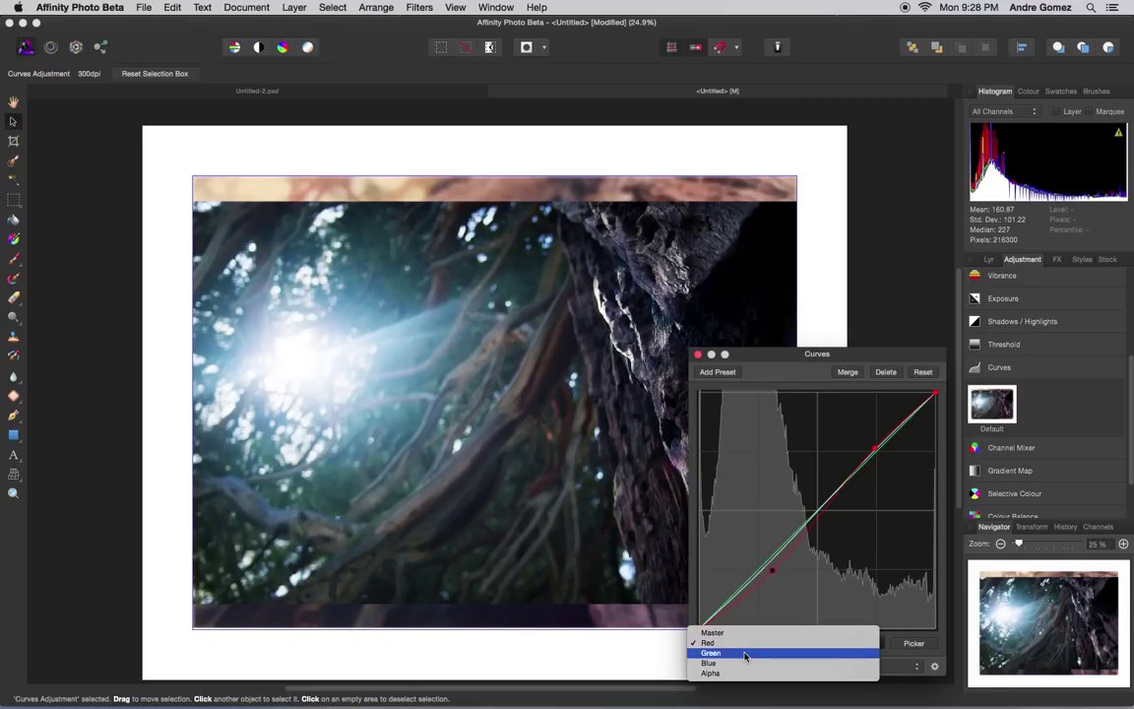
pyautogui.click(745, 654)
pyautogui.moveTo(872, 450); pyautogui.dragTo(875, 449)
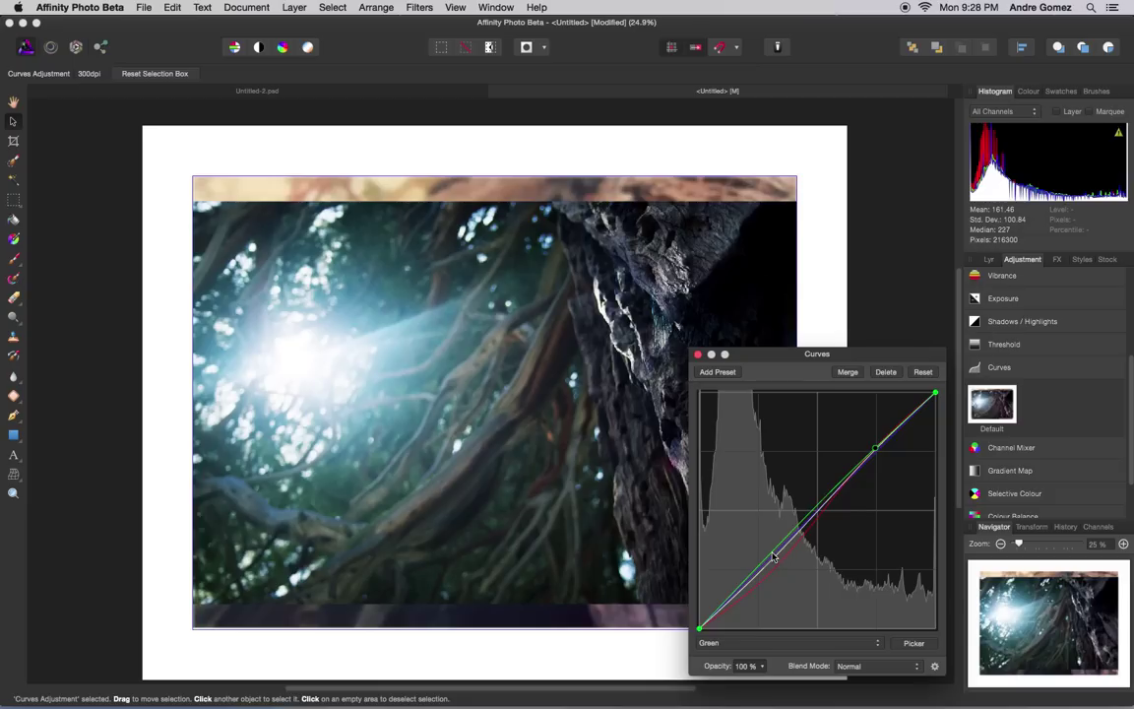
pyautogui.moveTo(773, 557); pyautogui.dragTo(781, 561)
# Step: Drop the Blue channel highlights to warm the photo and set the adjustment opacity to 50%
pyautogui.click(733, 643)
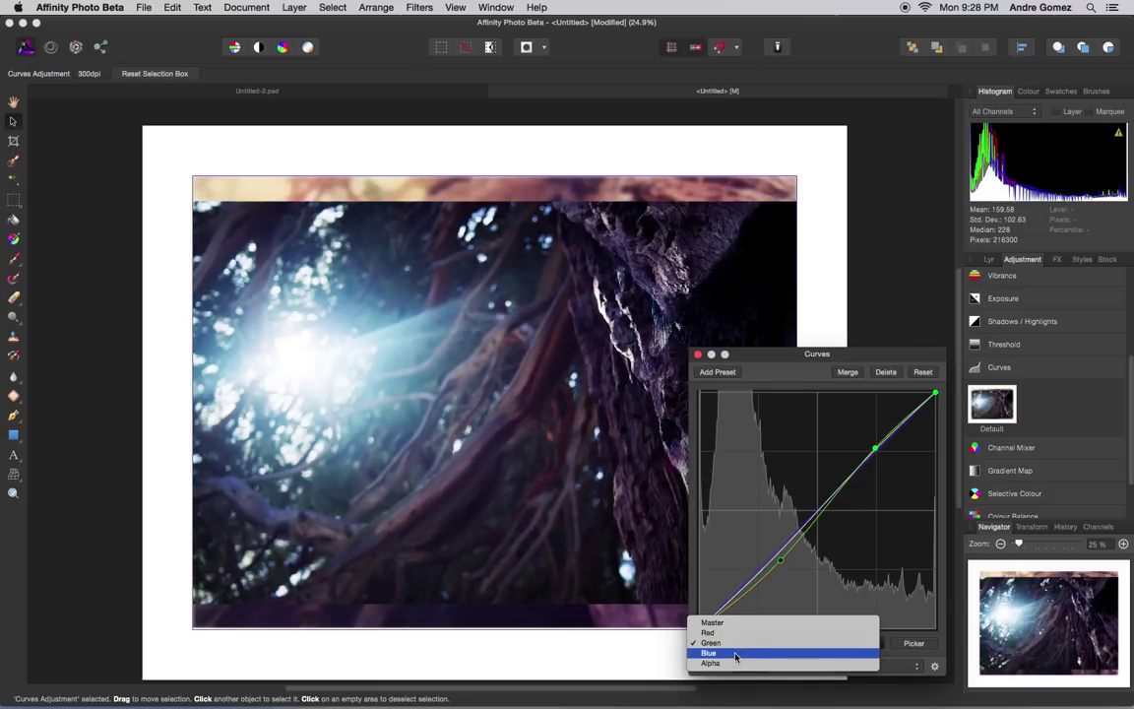
pyautogui.click(734, 656)
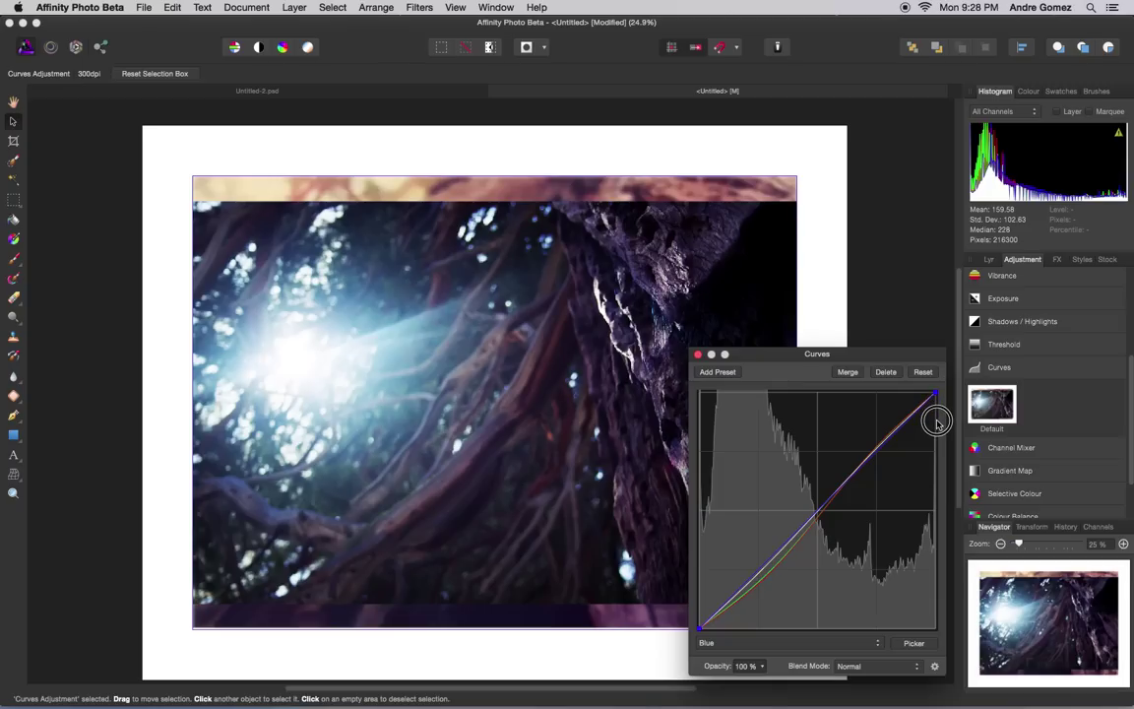
pyautogui.moveTo(936, 395); pyautogui.dragTo(946, 463)
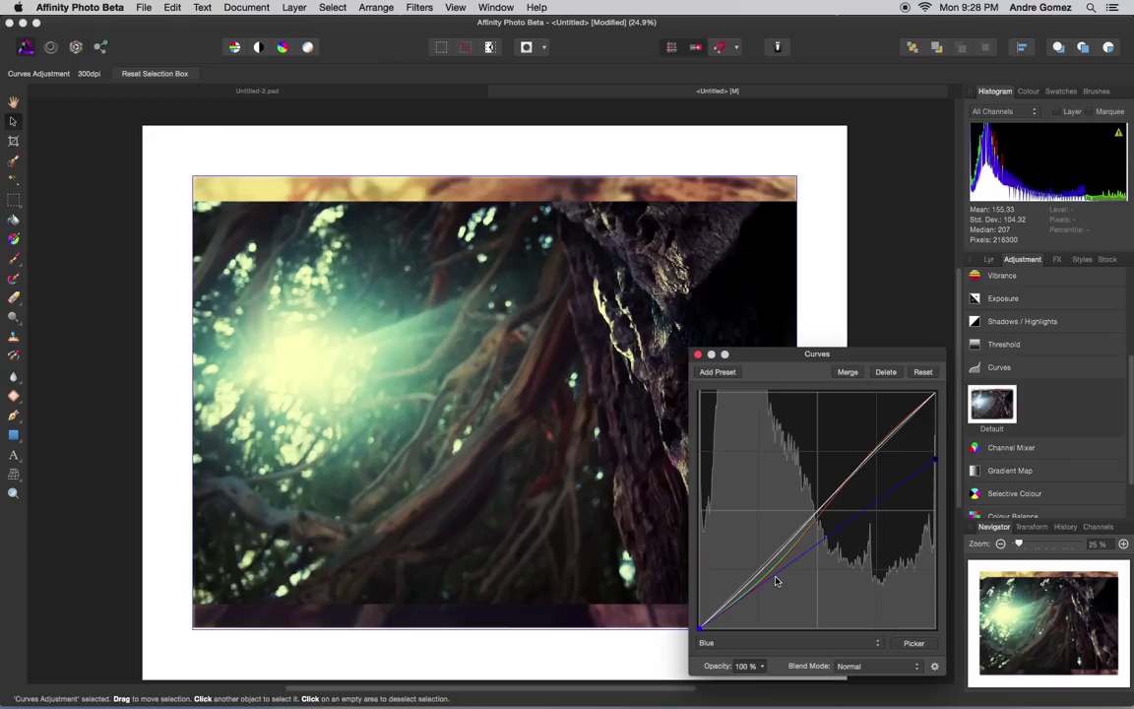
pyautogui.moveTo(776, 581); pyautogui.dragTo(775, 569)
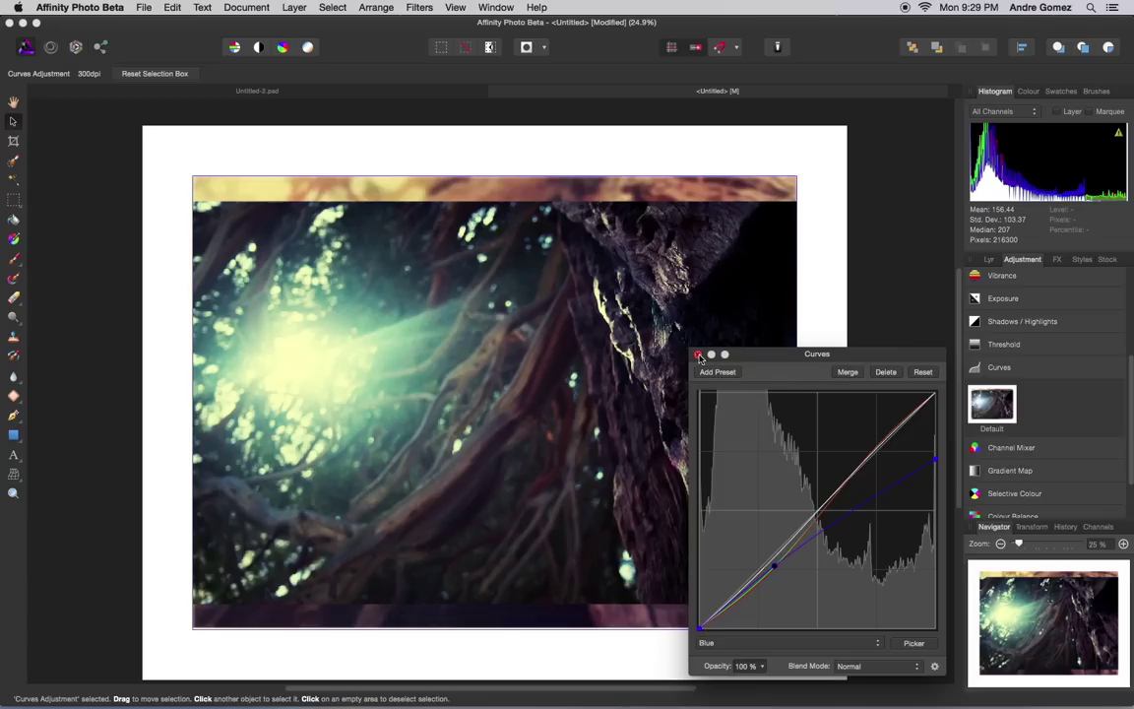
pyautogui.click(762, 667)
pyautogui.moveTo(761, 683); pyautogui.dragTo(704, 683)
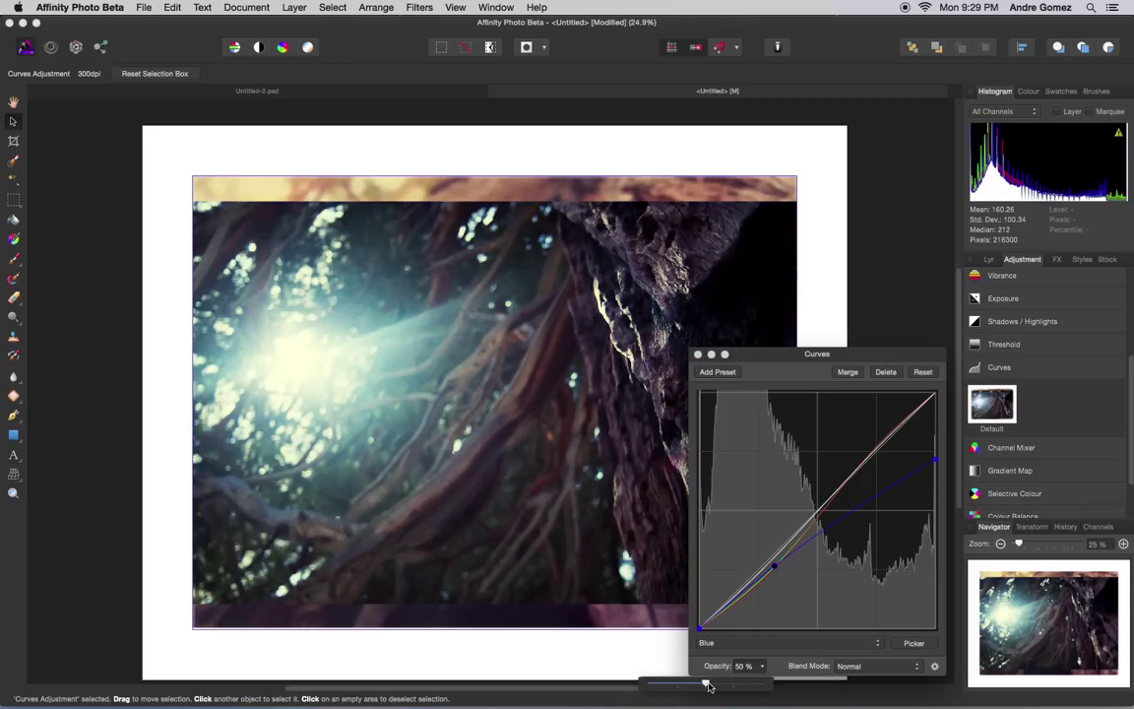
# Step: Close the curves settings and look through the Layers, Colour, Swatches and Brushes panels
pyautogui.click(698, 353)
pyautogui.click(989, 259)
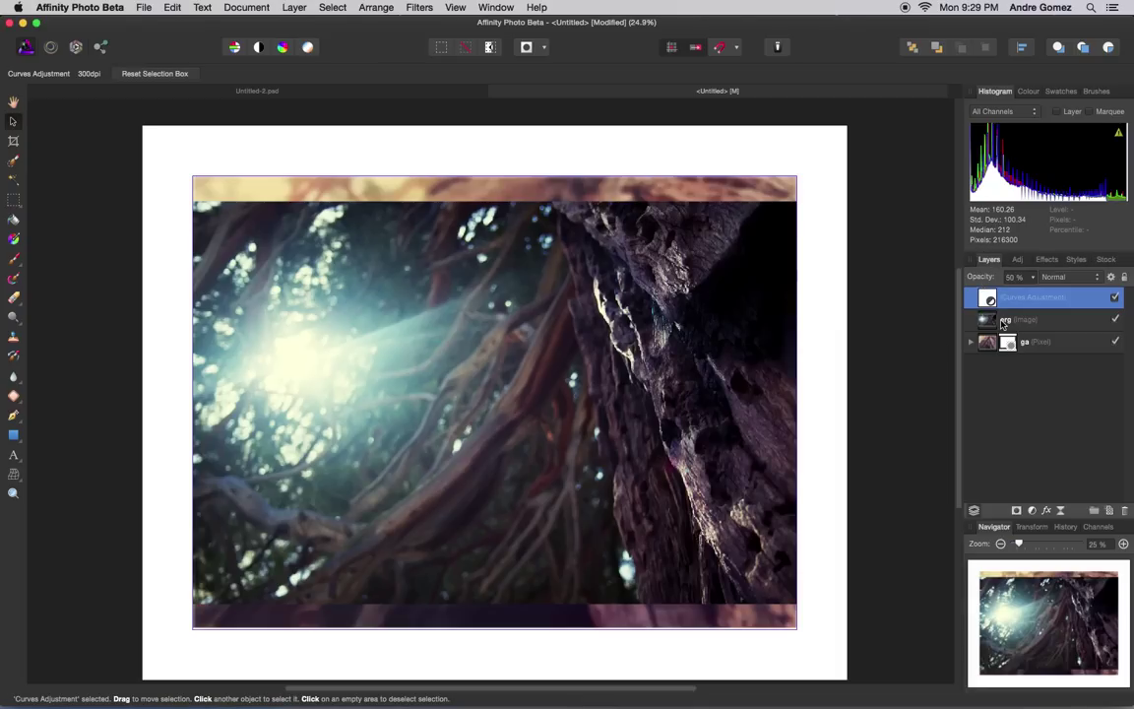
pyautogui.click(1027, 92)
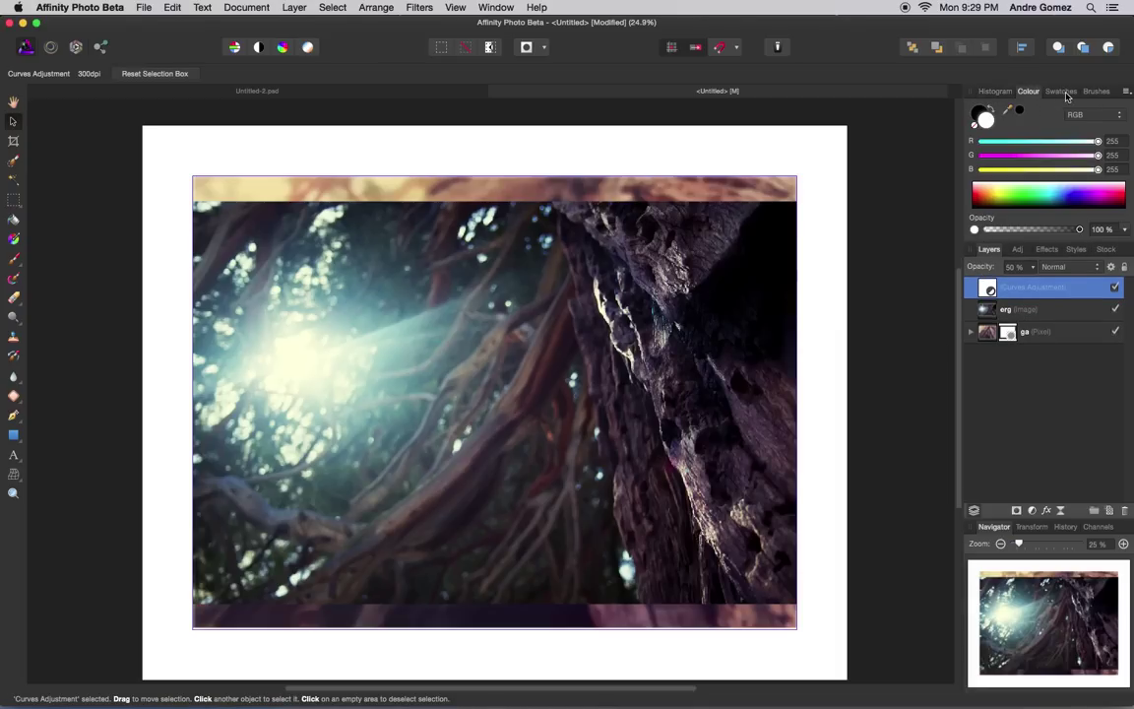
pyautogui.click(1063, 92)
pyautogui.click(1095, 91)
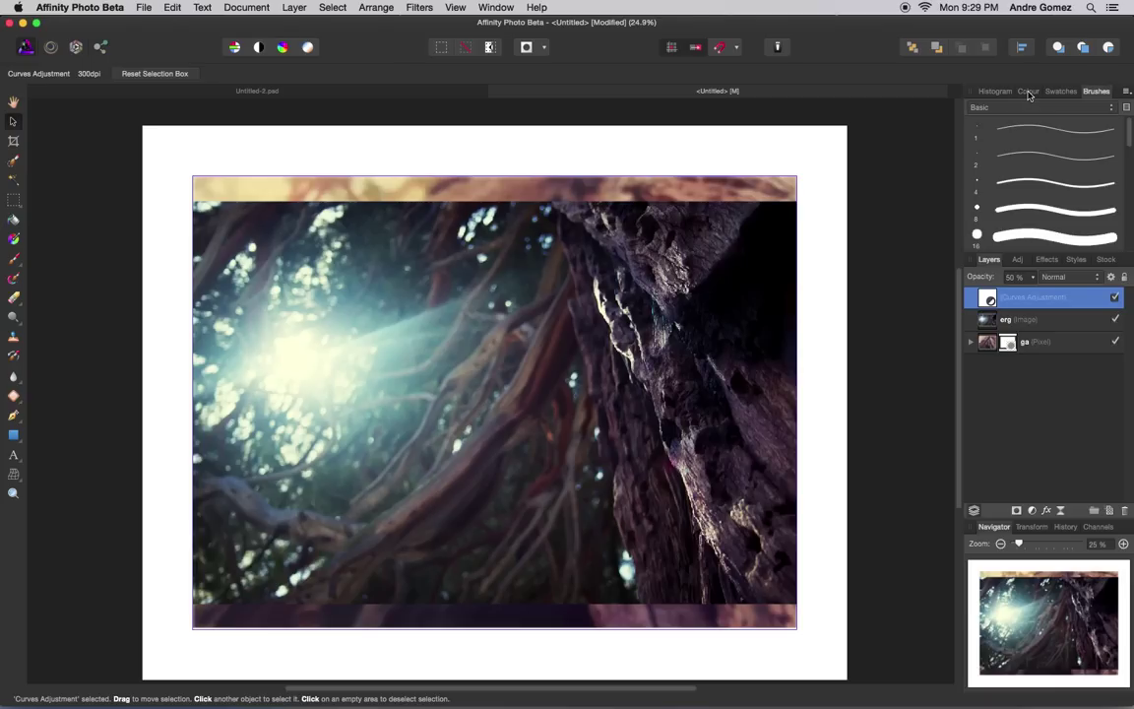
pyautogui.click(1028, 92)
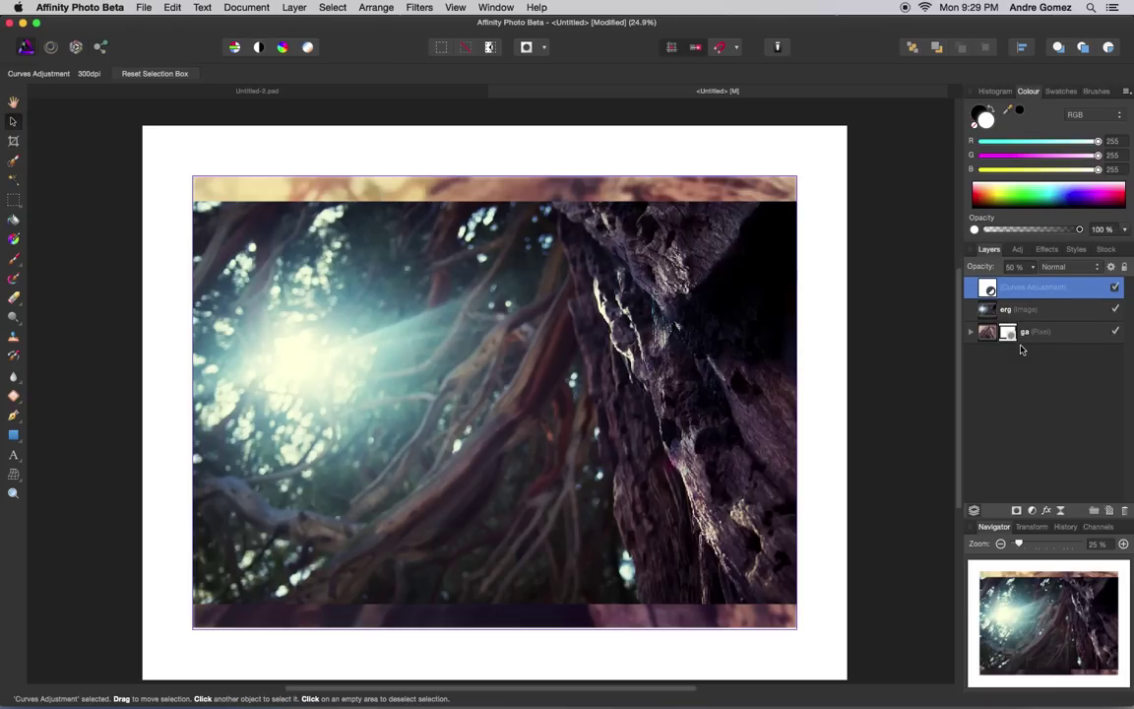
# Step: Compare the erg photo with its curves toggled off and on, then select the ga background layer
pyautogui.click(1033, 311)
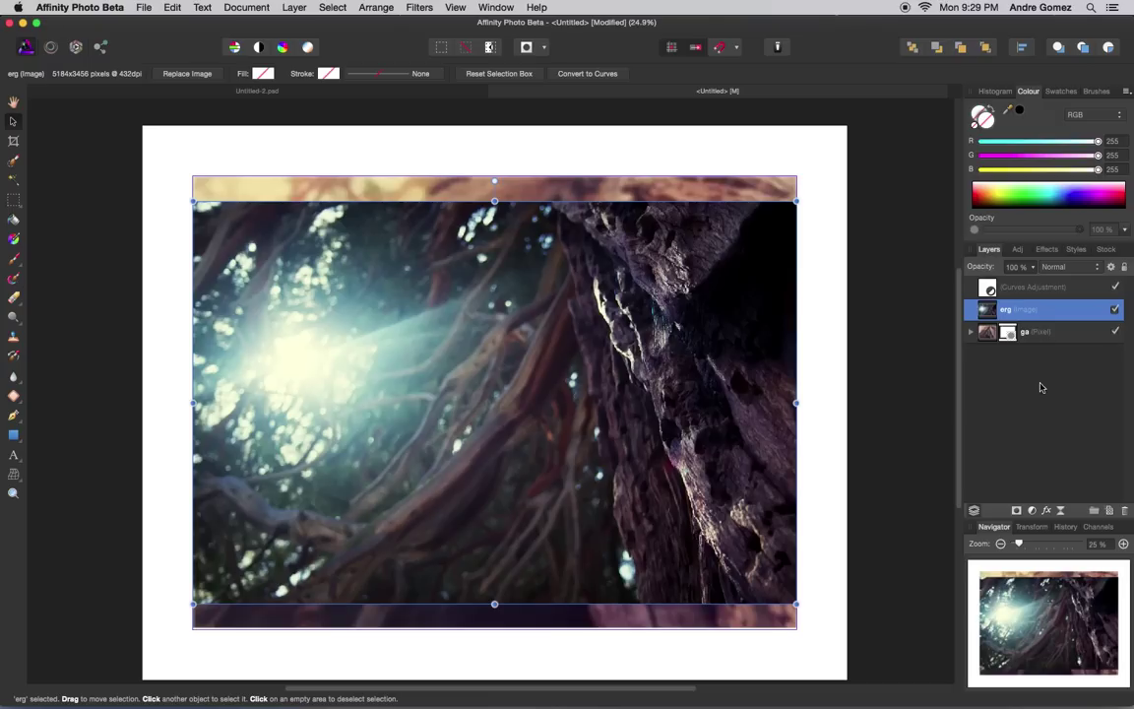
pyautogui.click(1117, 292)
pyautogui.click(1117, 288)
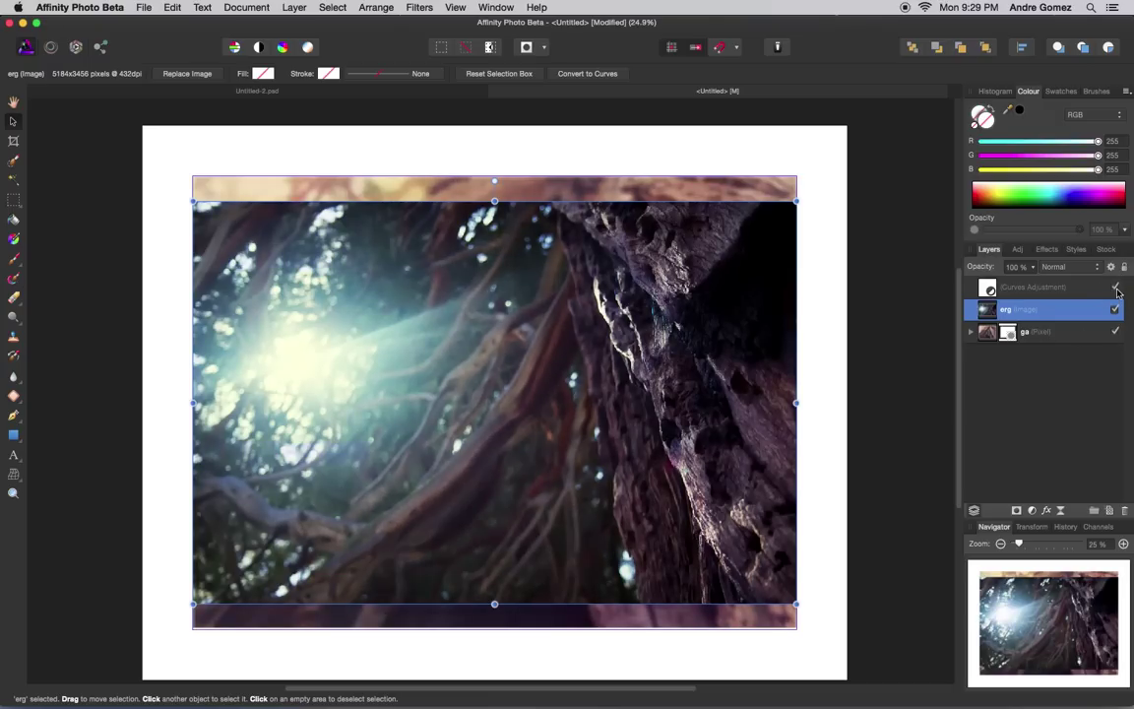
pyautogui.click(1043, 330)
pyautogui.click(1017, 249)
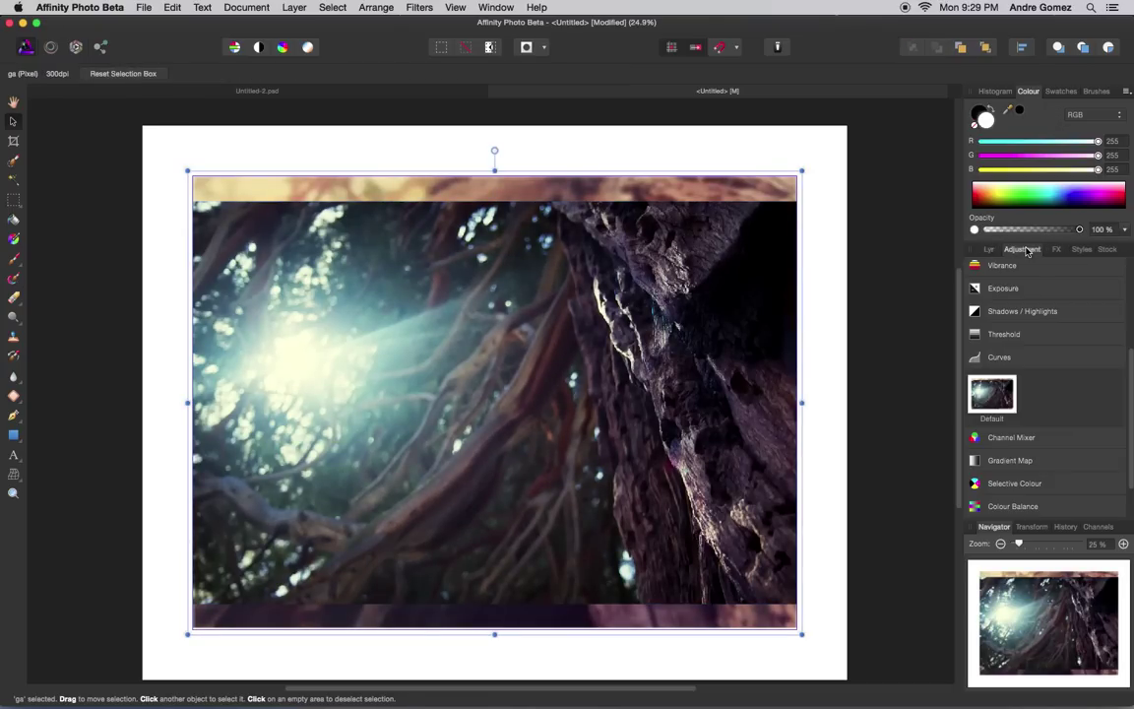
pyautogui.click(1005, 358)
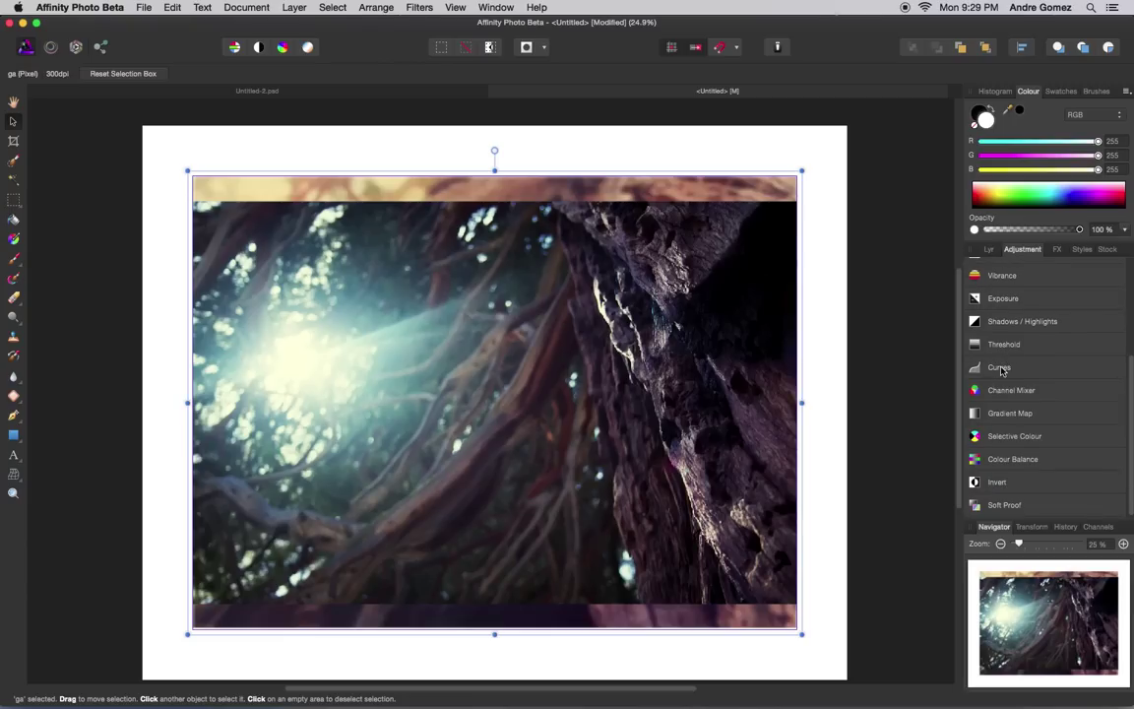
# Step: Add a Default Curves adjustment to the ga background and shape two master points into a shadow-darkening S-curve
pyautogui.click(1001, 369)
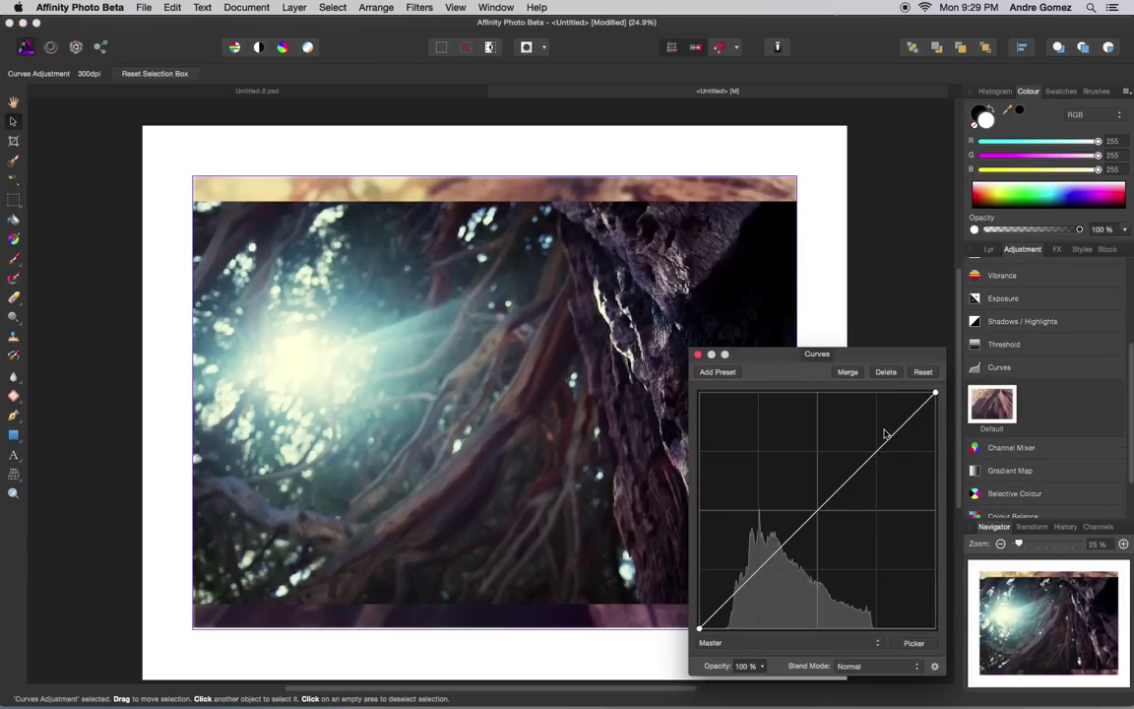
pyautogui.click(877, 440)
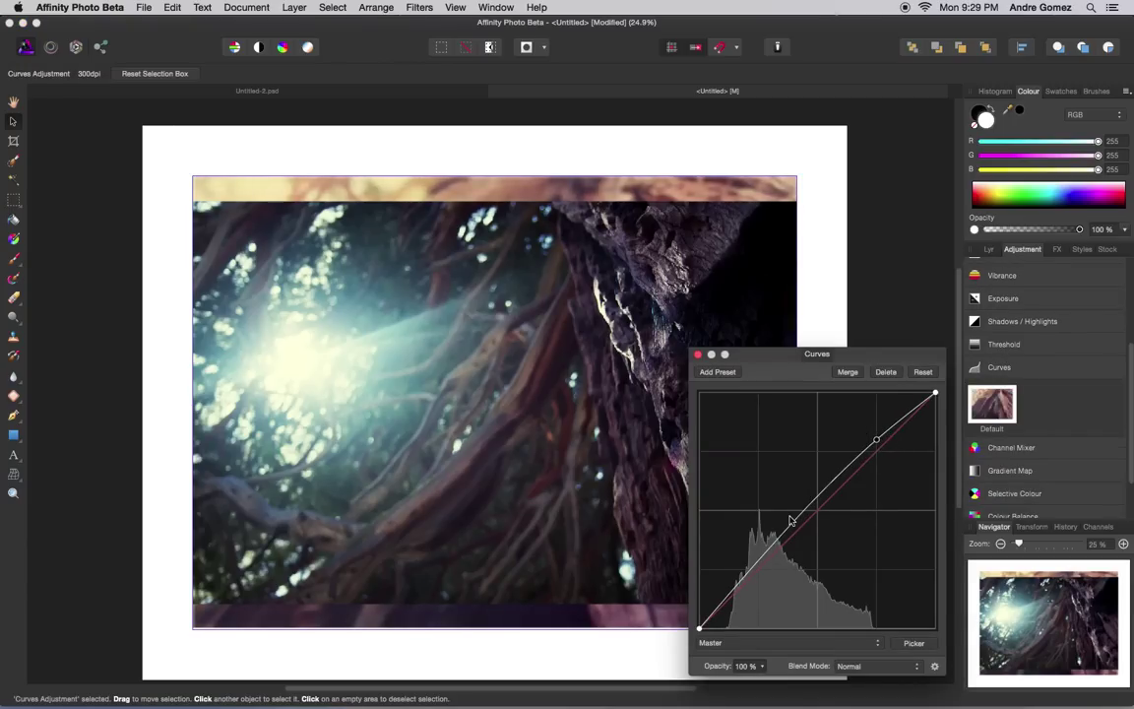
pyautogui.click(760, 569)
pyautogui.moveTo(760, 569); pyautogui.dragTo(768, 574)
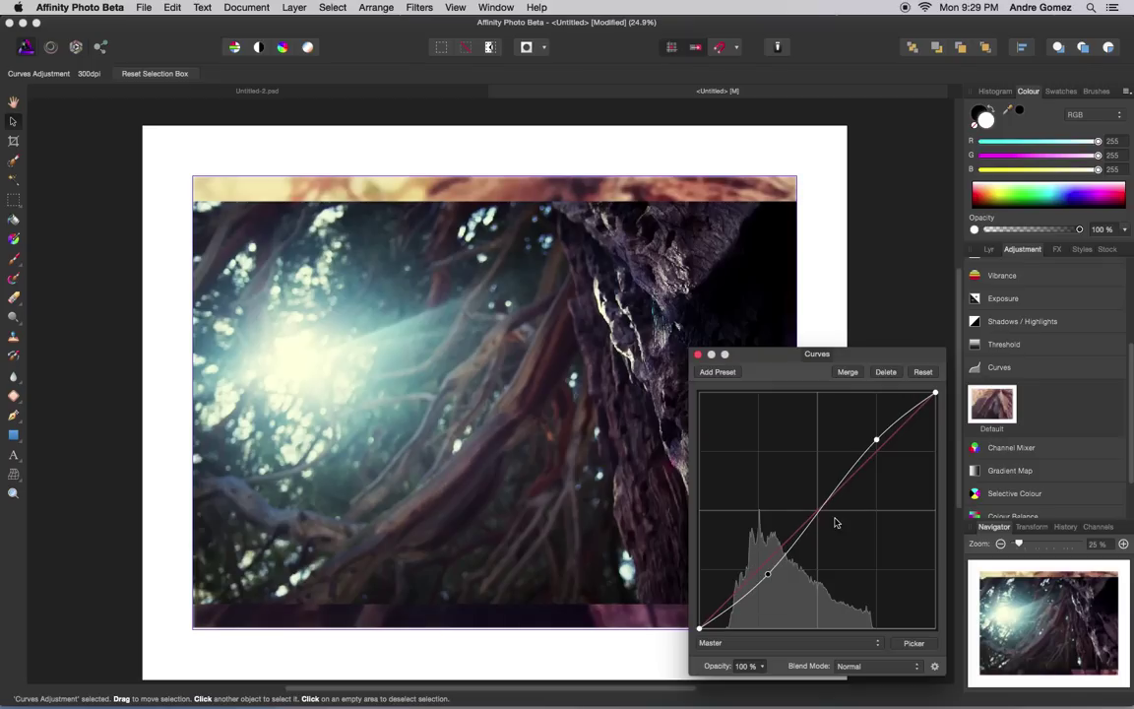
pyautogui.moveTo(878, 443); pyautogui.dragTo(881, 448)
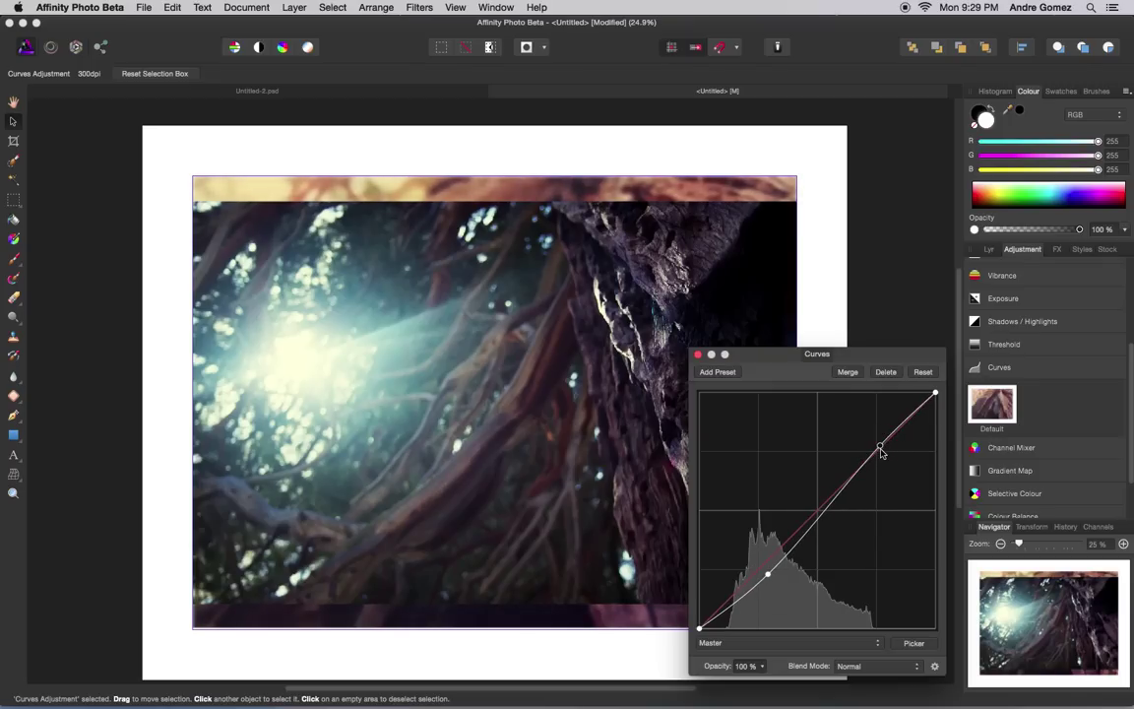
pyautogui.moveTo(768, 574); pyautogui.dragTo(774, 576)
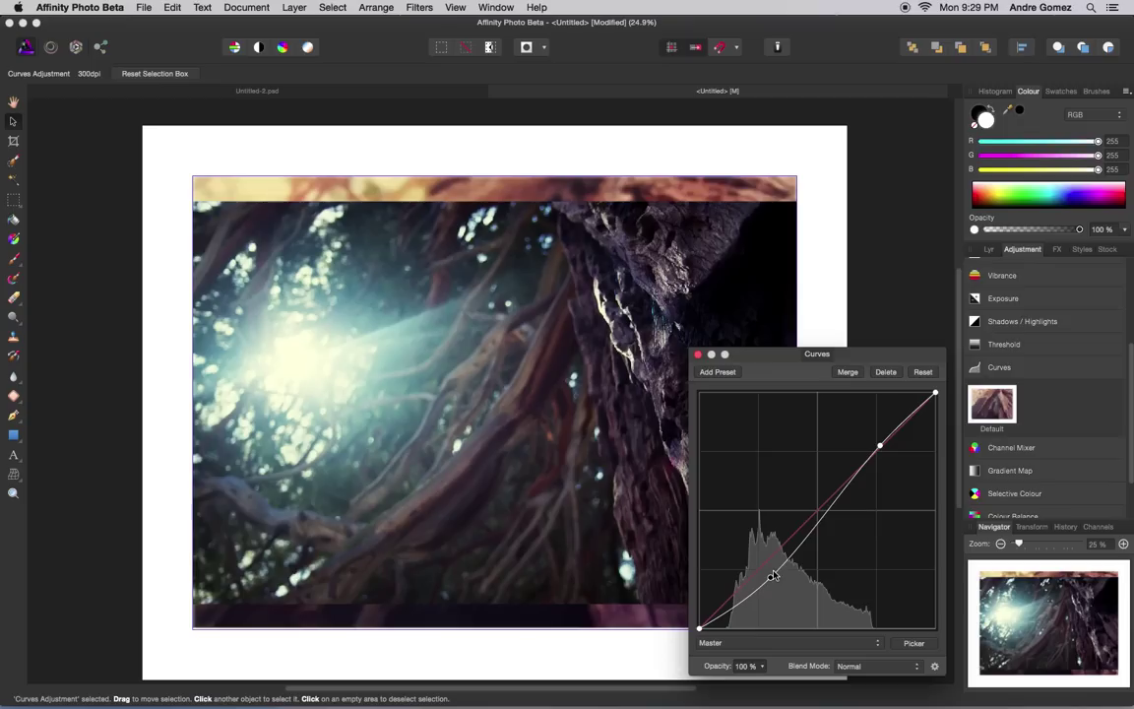
pyautogui.moveTo(773, 575); pyautogui.dragTo(778, 586)
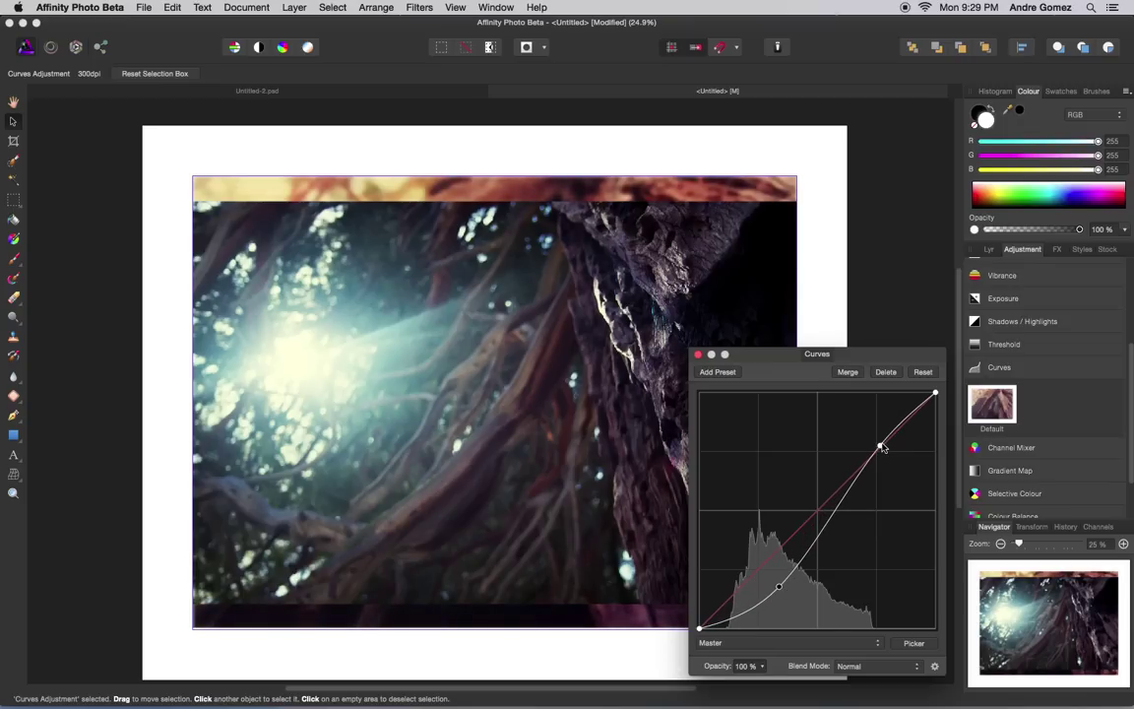
pyautogui.moveTo(882, 448); pyautogui.dragTo(885, 452)
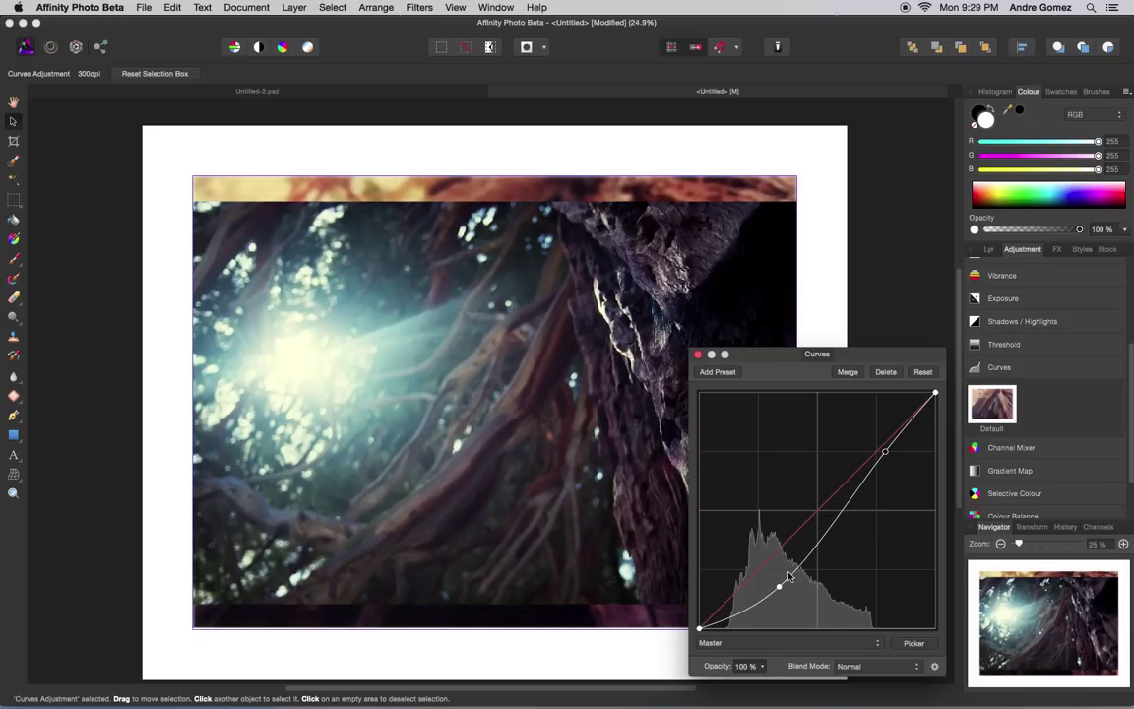
pyautogui.moveTo(779, 587); pyautogui.dragTo(777, 576)
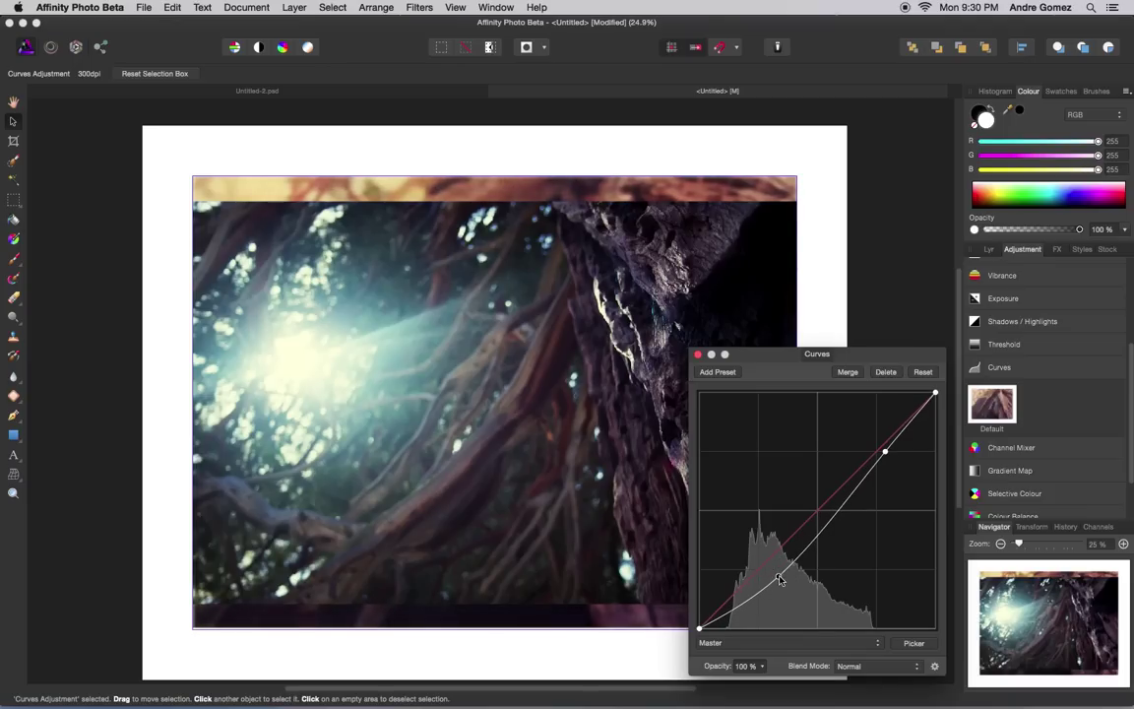
pyautogui.click(697, 355)
# Step: Close the curves settings, view the Untitled-2.psd document, then return to the untitled print layout
pyautogui.click(989, 249)
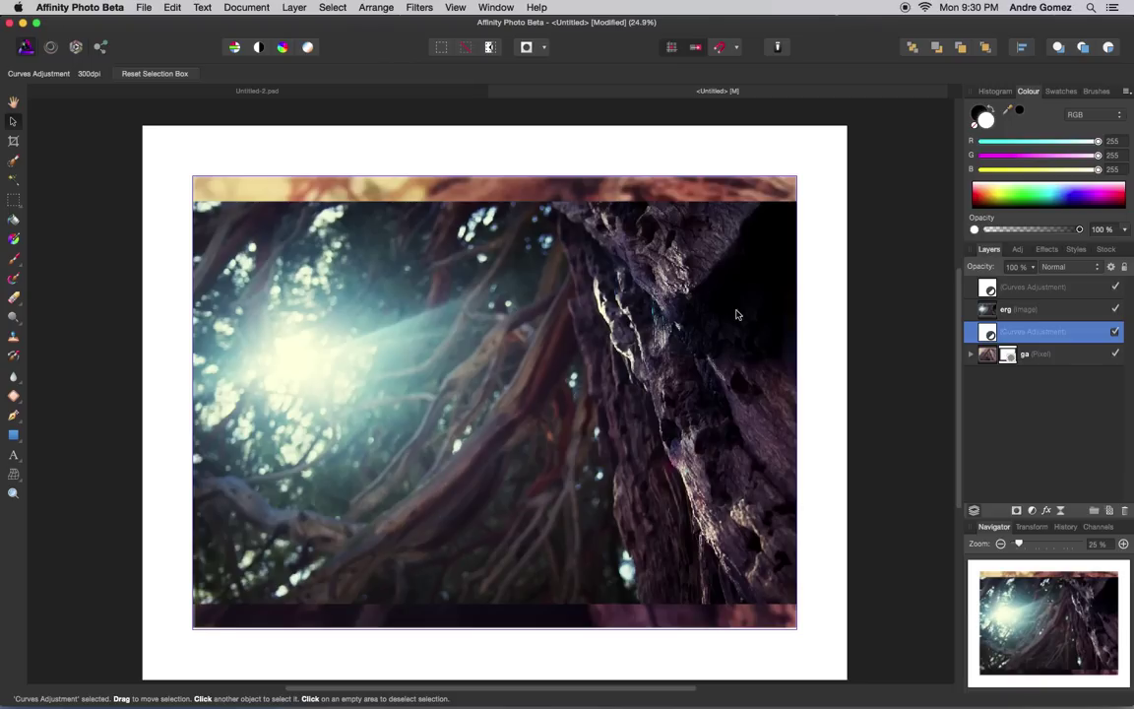
pyautogui.click(328, 93)
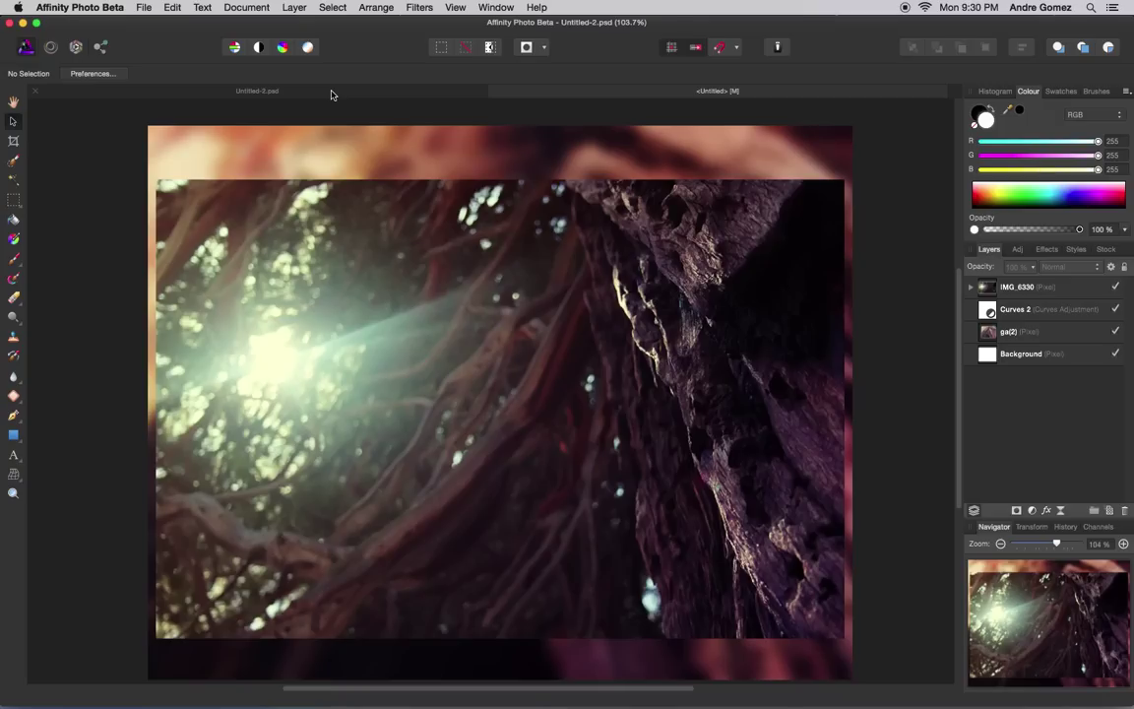
pyautogui.click(562, 95)
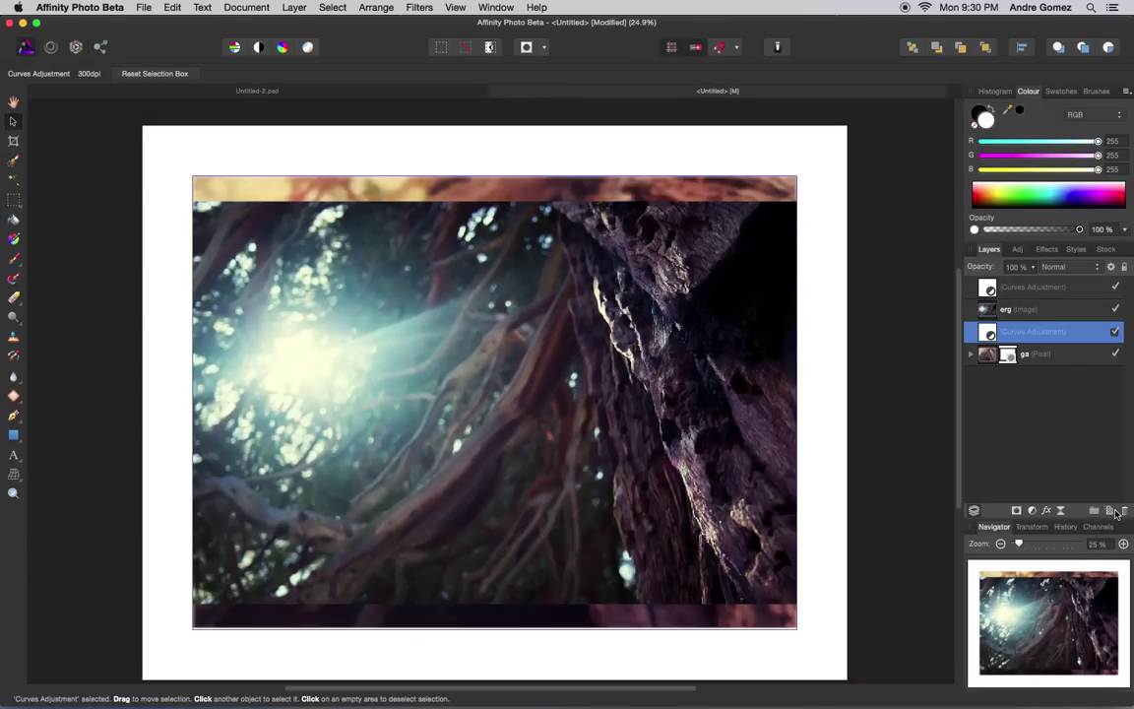
# Step: Add a new empty pixel layer and move it below the ga layer
pyautogui.click(1043, 354)
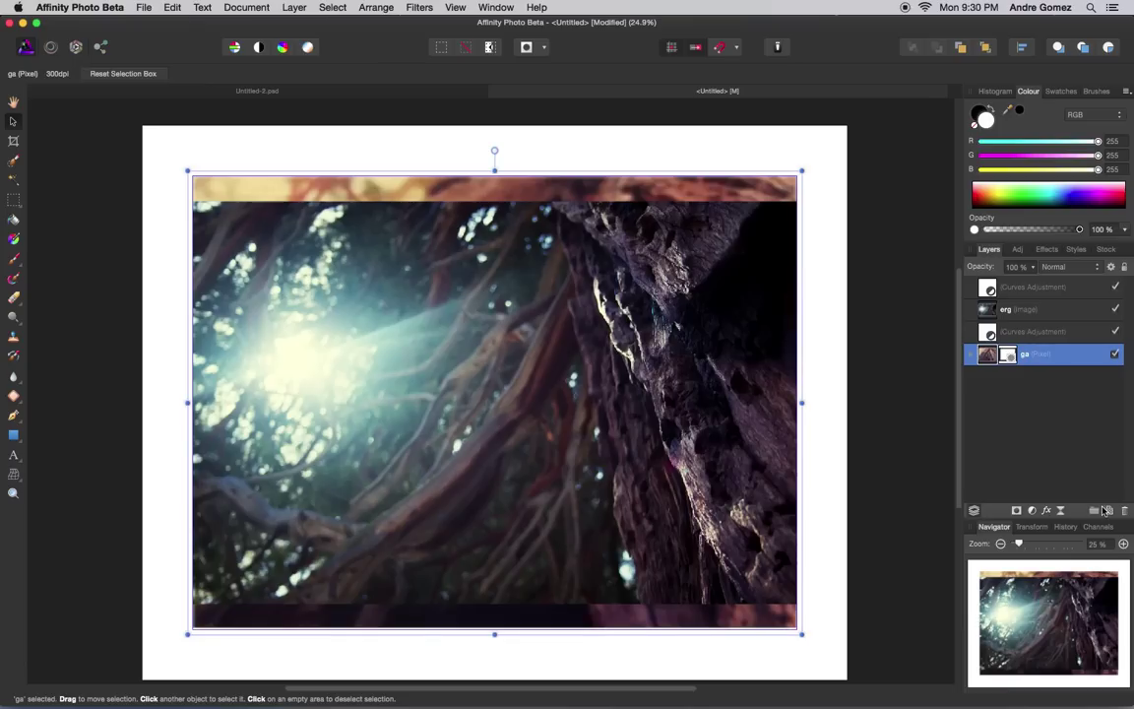
pyautogui.click(1108, 512)
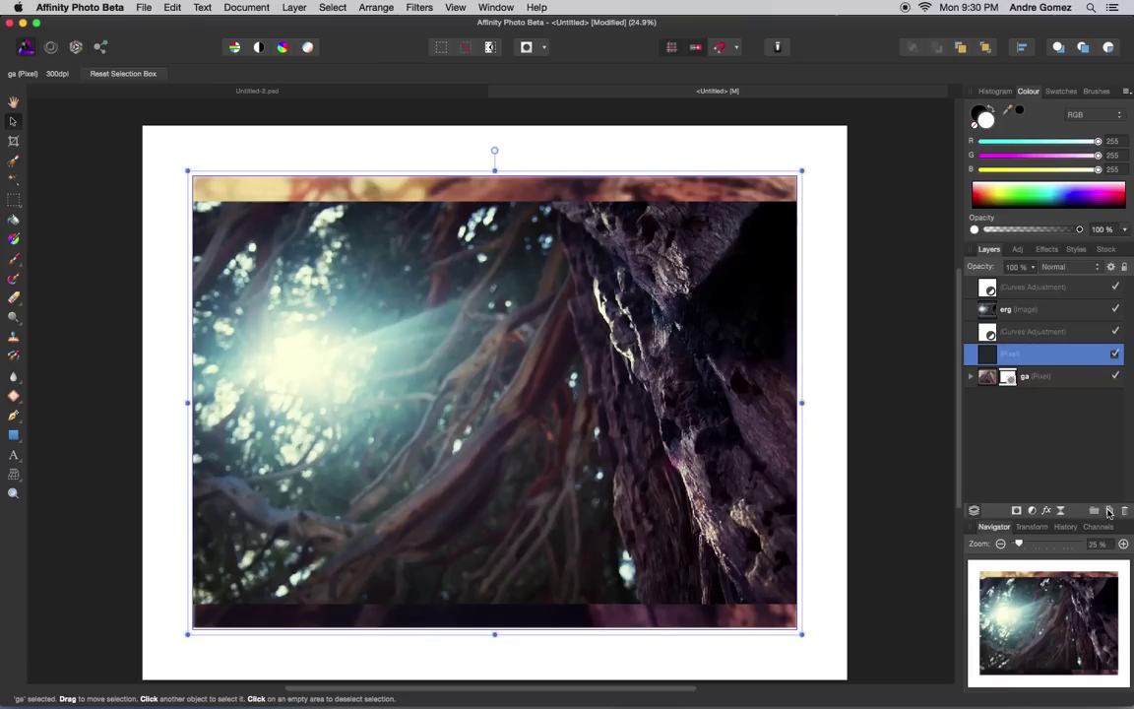
pyautogui.moveTo(1032, 354); pyautogui.dragTo(1036, 402)
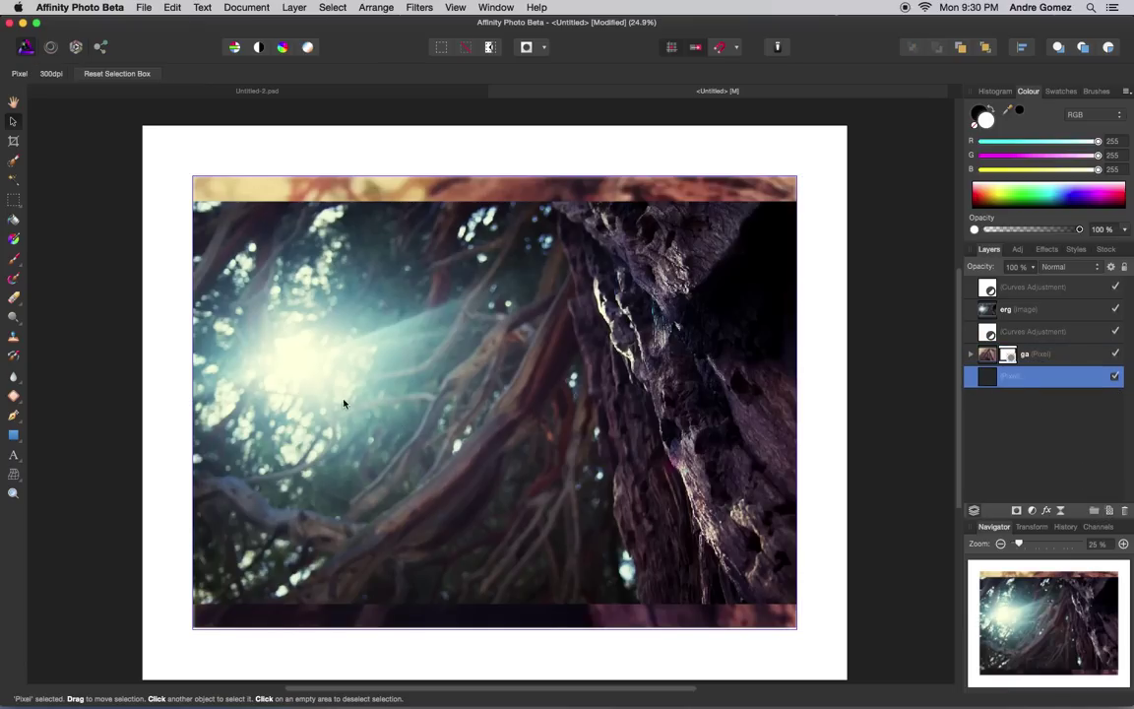
# Step: Flood-fill the new layer with red to form a red border around the photo
pyautogui.click(13, 221)
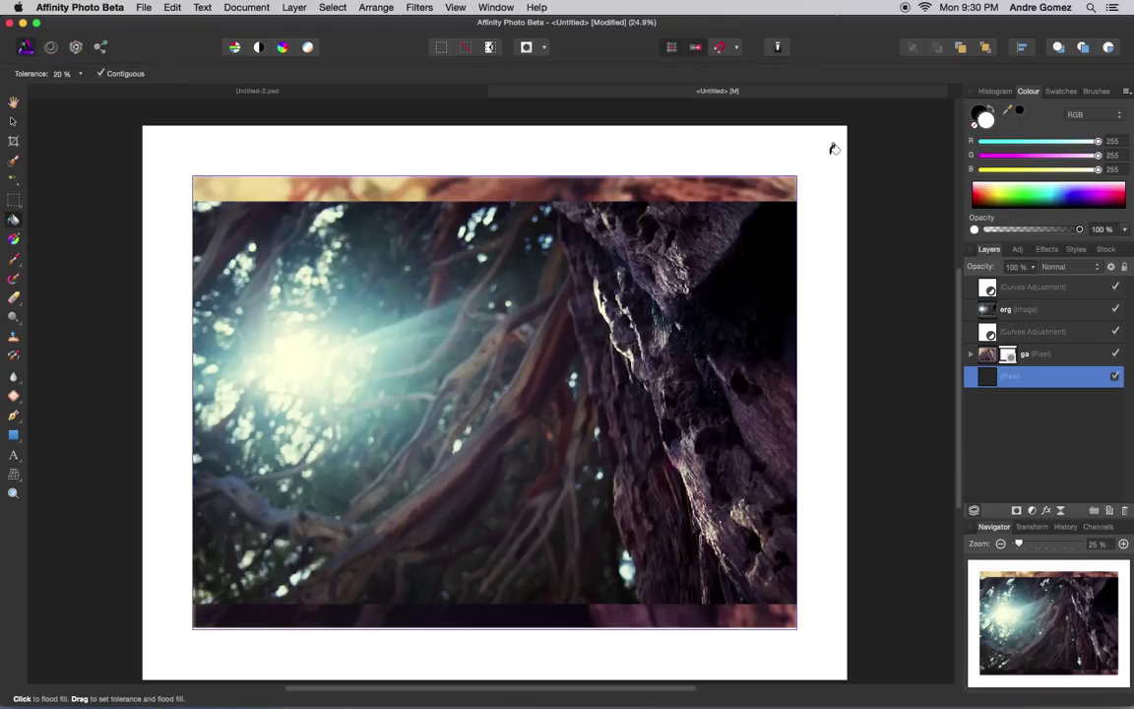
pyautogui.click(1019, 109)
pyautogui.doubleClick(983, 116)
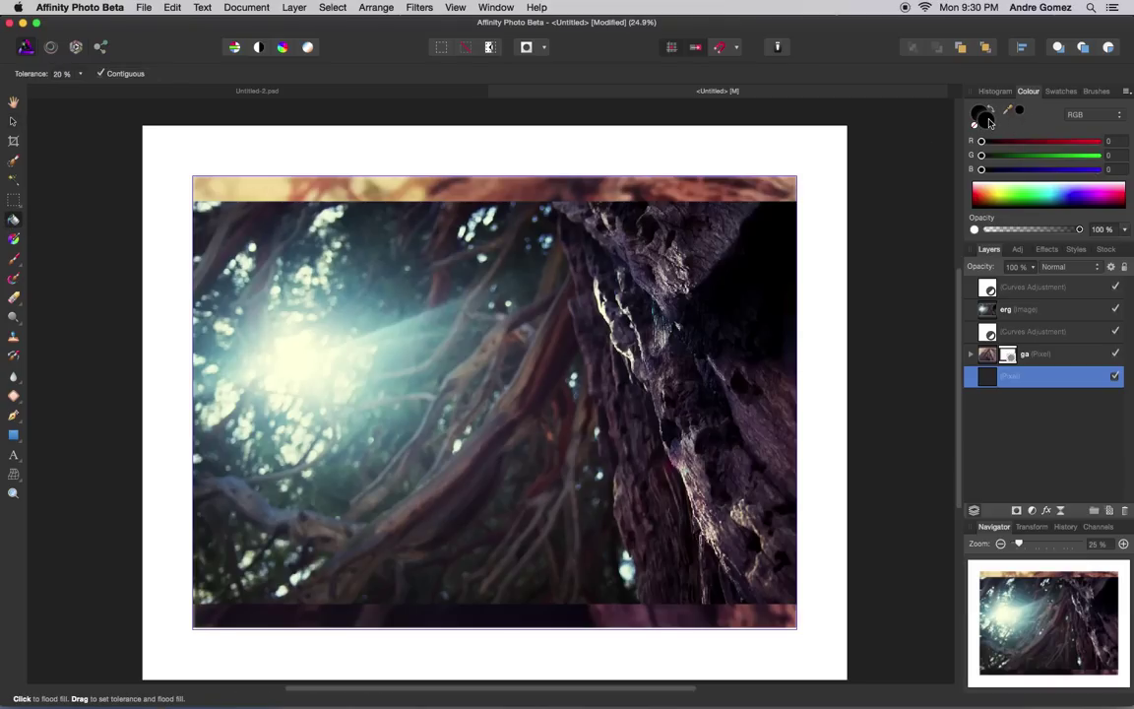
pyautogui.click(441, 309)
pyautogui.moveTo(386, 311)
pyautogui.mouseDown()
pyautogui.moveTo(400, 385)
pyautogui.moveTo(408, 370)
pyautogui.moveTo(390, 352)
pyautogui.moveTo(380, 376)
pyautogui.mouseUp()
pyautogui.click(573, 503)
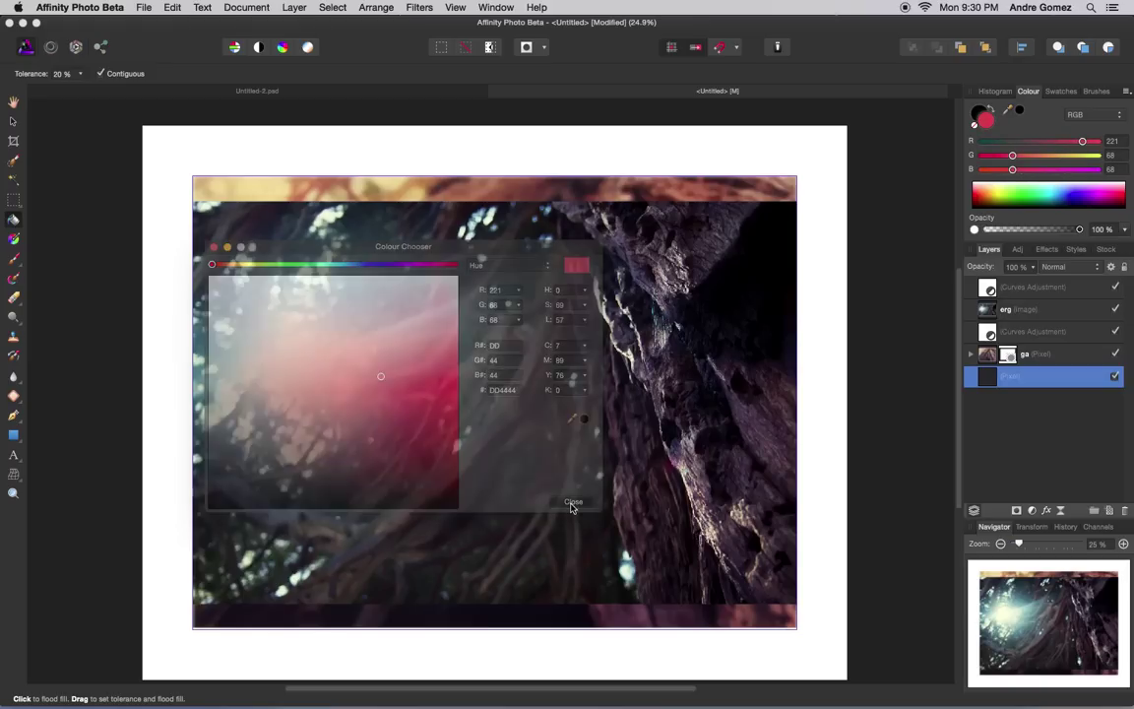
pyautogui.click(169, 341)
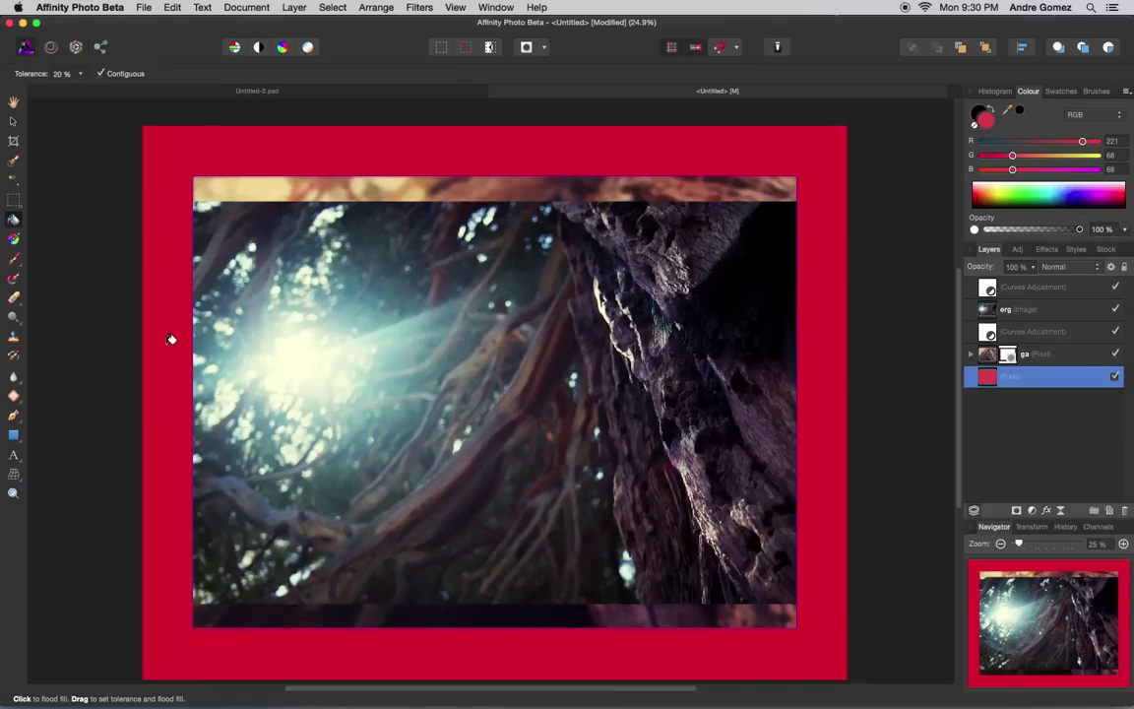
# Step: Lighten the red fill colour and refill the border with it
pyautogui.doubleClick(987, 117)
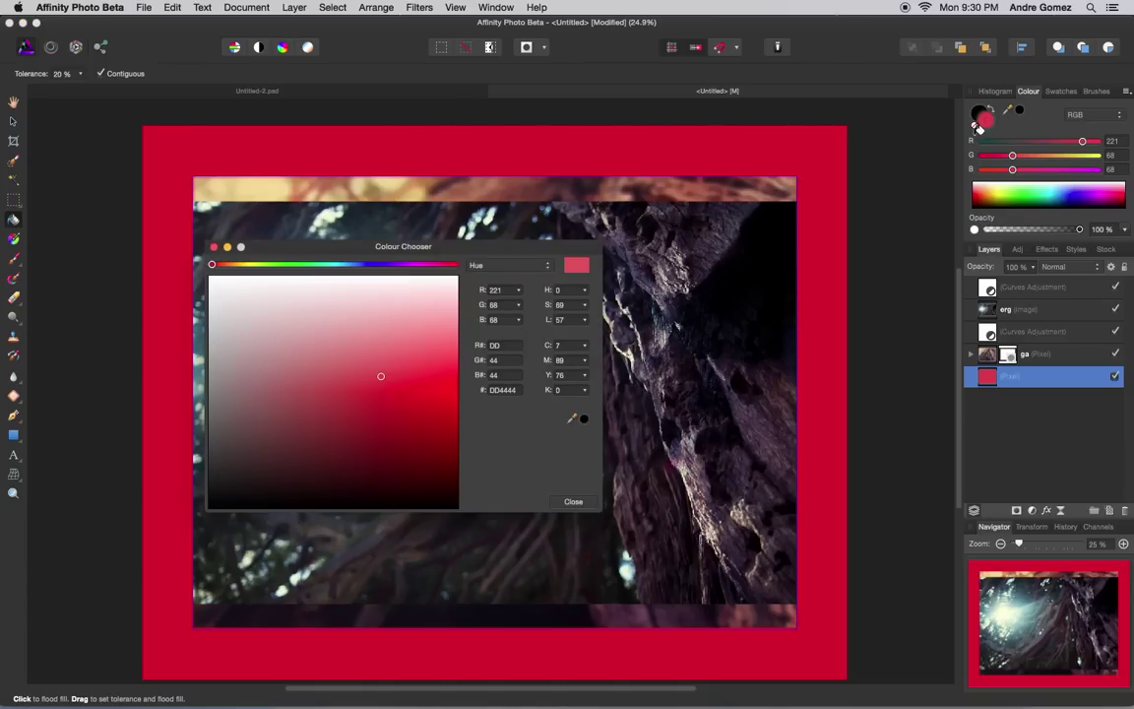
pyautogui.moveTo(381, 378)
pyautogui.mouseDown()
pyautogui.moveTo(380, 358)
pyautogui.moveTo(392, 358)
pyautogui.mouseUp()
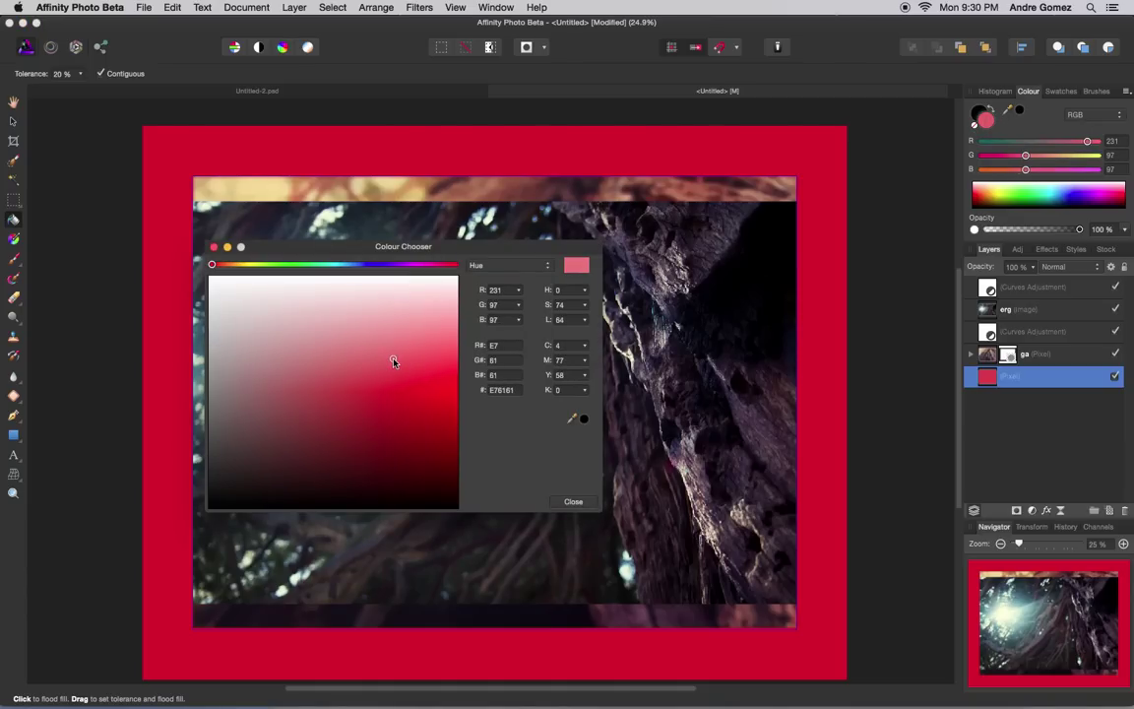
pyautogui.click(573, 501)
pyautogui.click(163, 418)
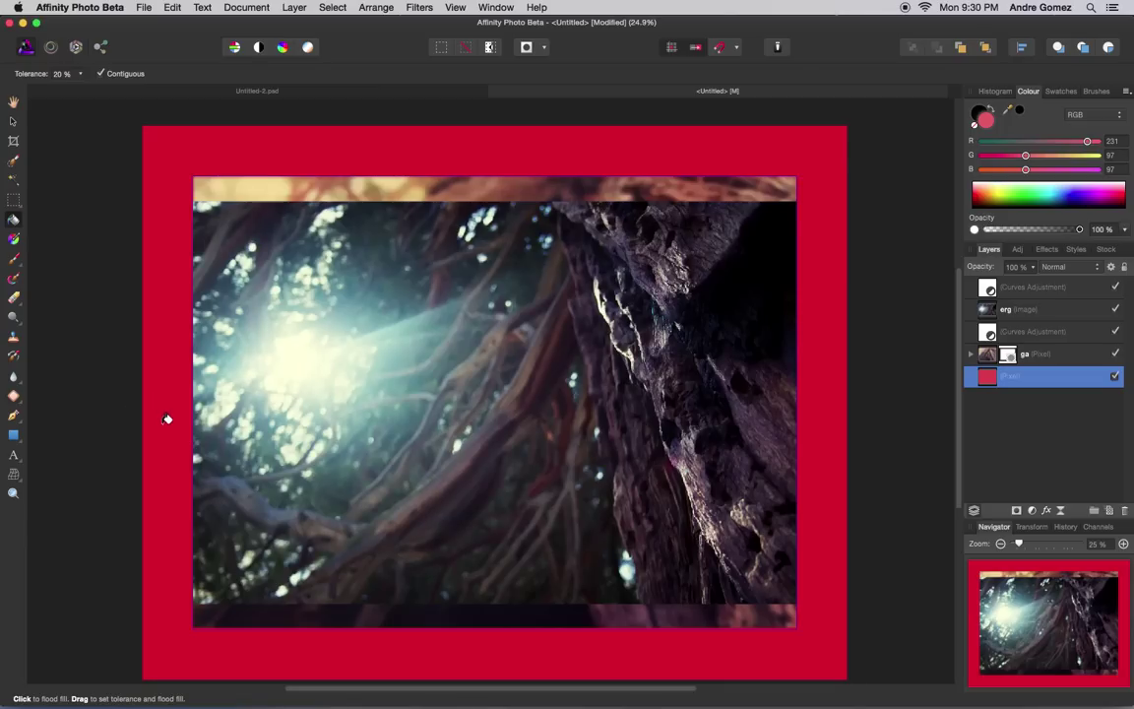
# Step: Refill the border with the lighter red, then hide the red border layer
pyautogui.click(169, 416)
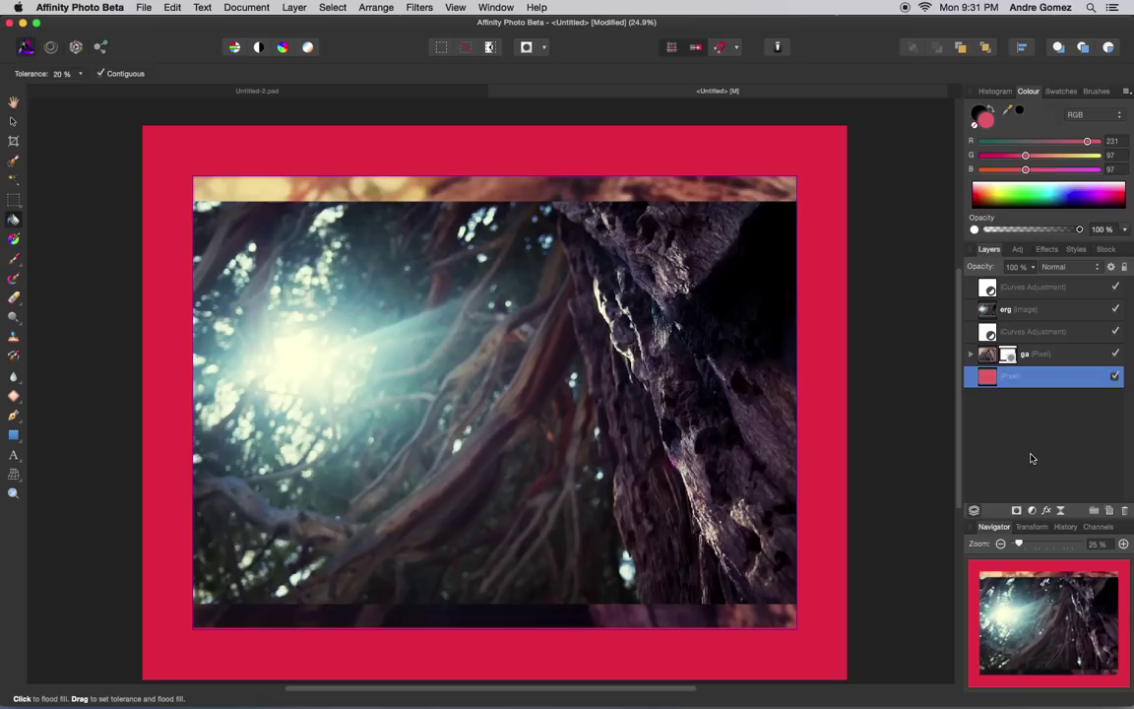
pyautogui.click(1115, 376)
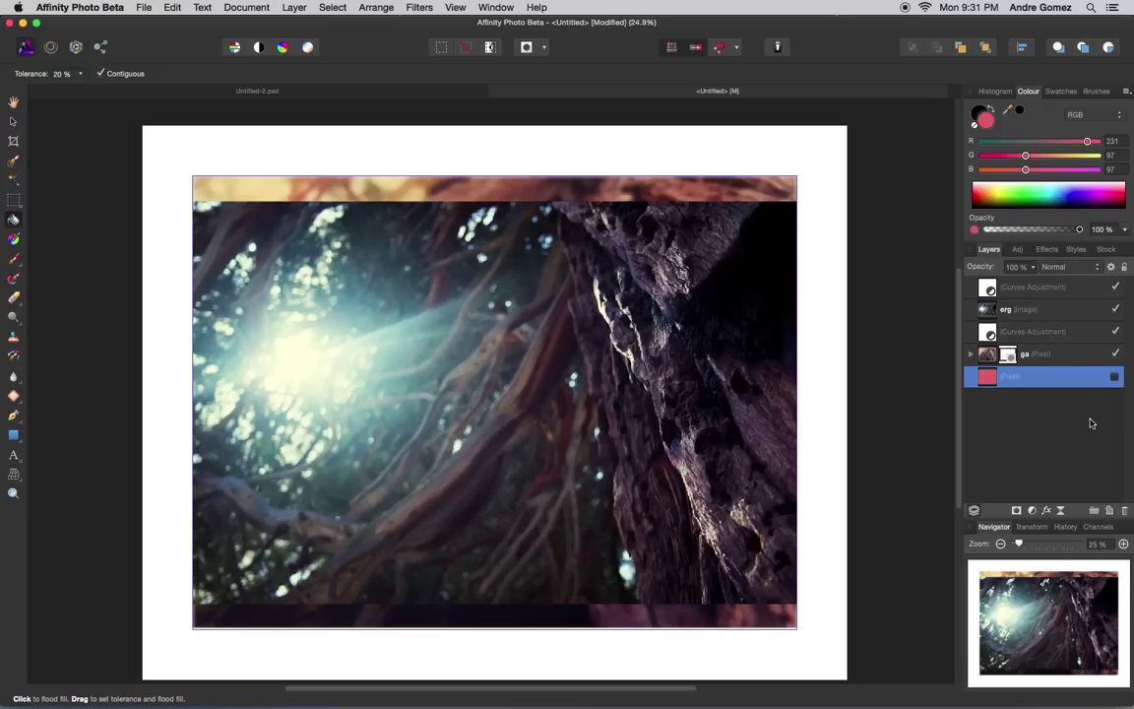